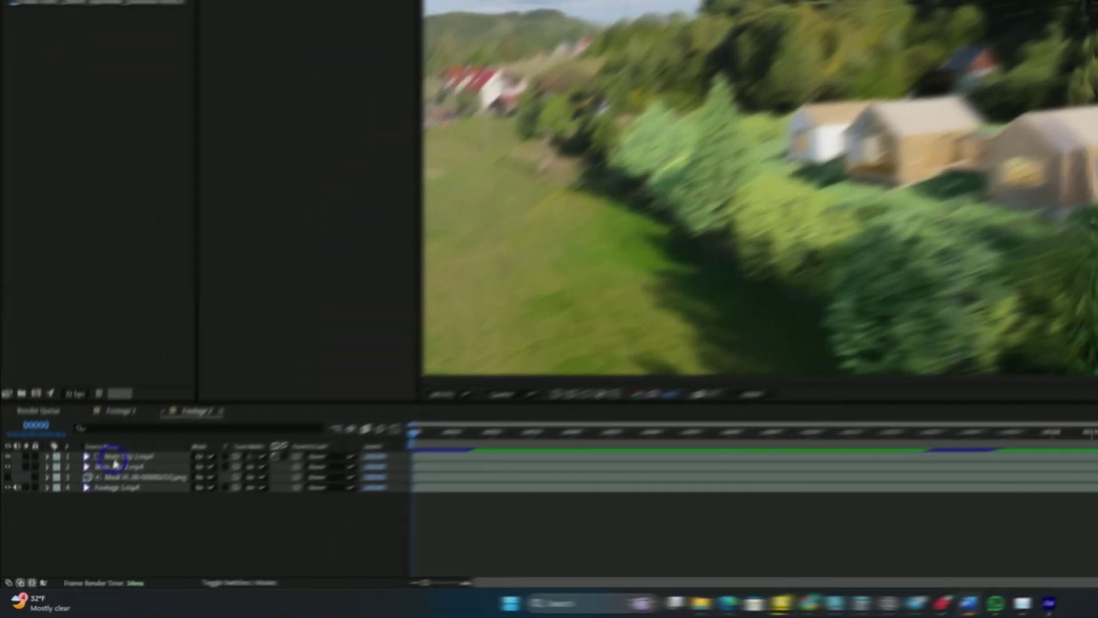
# Step: Select the two Main Clip 2.mp4 layers and the mask layer and pre-compose them as 'Pre-comp 1'
pyautogui.click(81, 504)
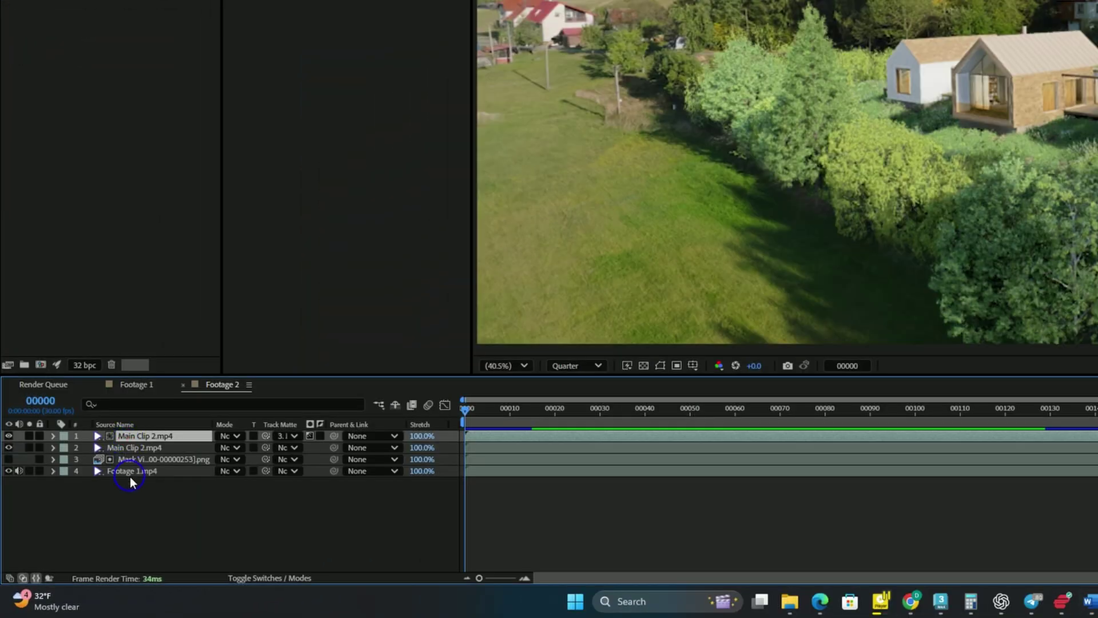
pyautogui.press('shift')
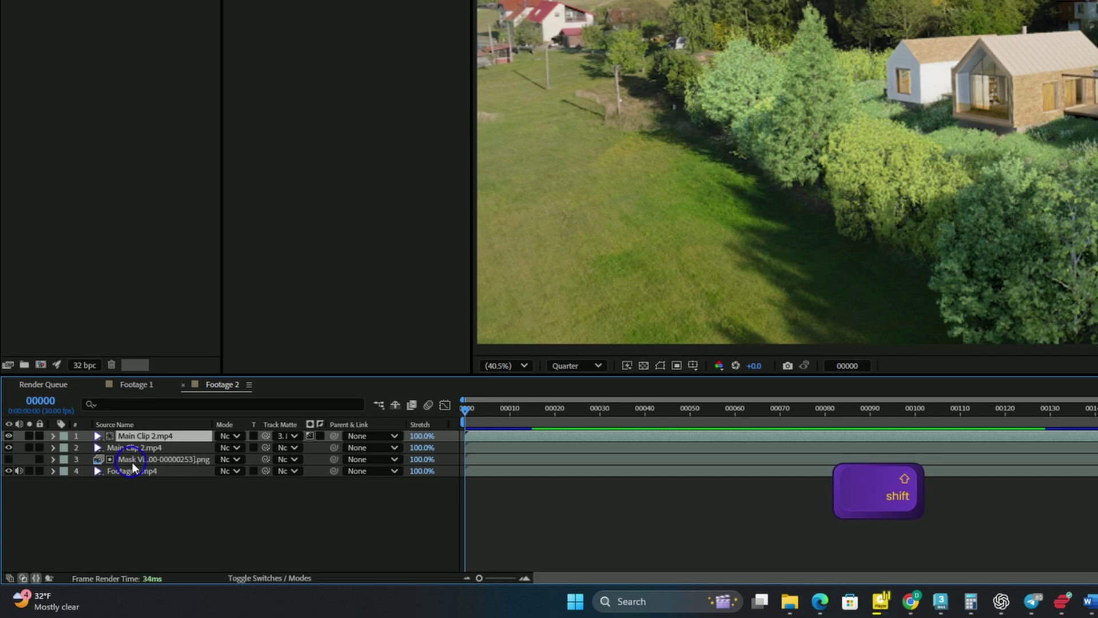
pyautogui.keyDown('shift'); pyautogui.click(132, 462); pyautogui.keyUp('shift')
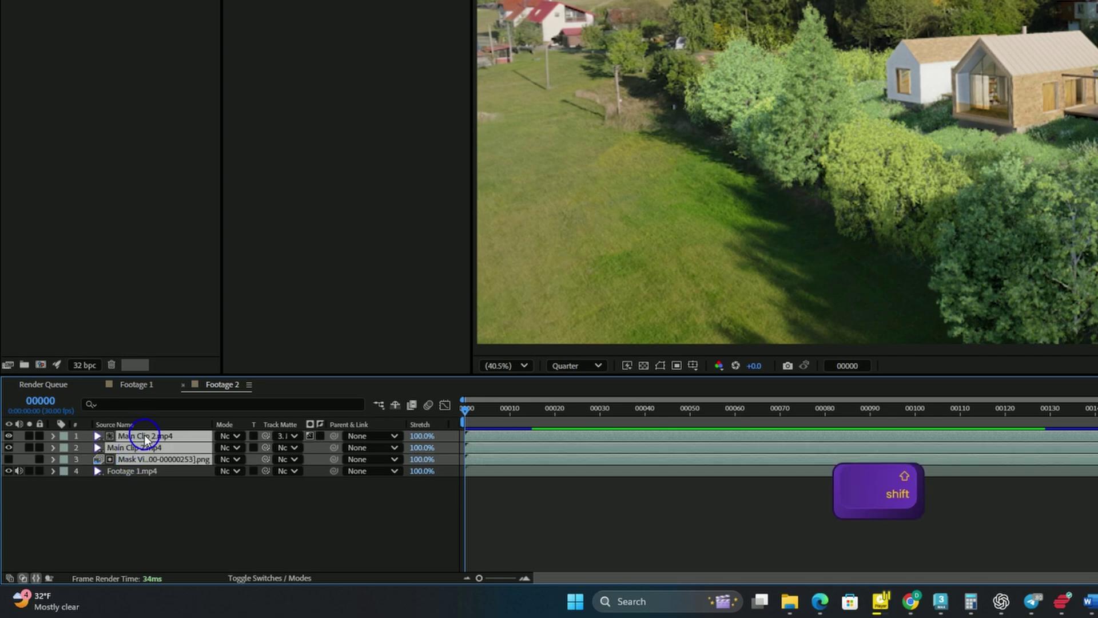
pyautogui.rightClick(144, 434)
pyautogui.click(195, 343)
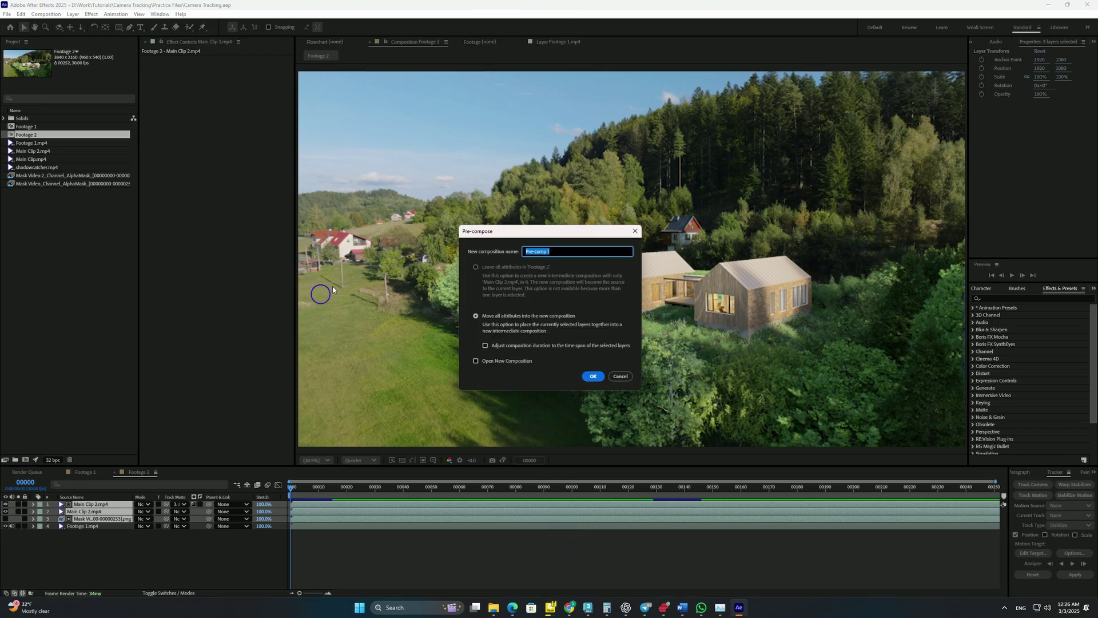
pyautogui.click(596, 377)
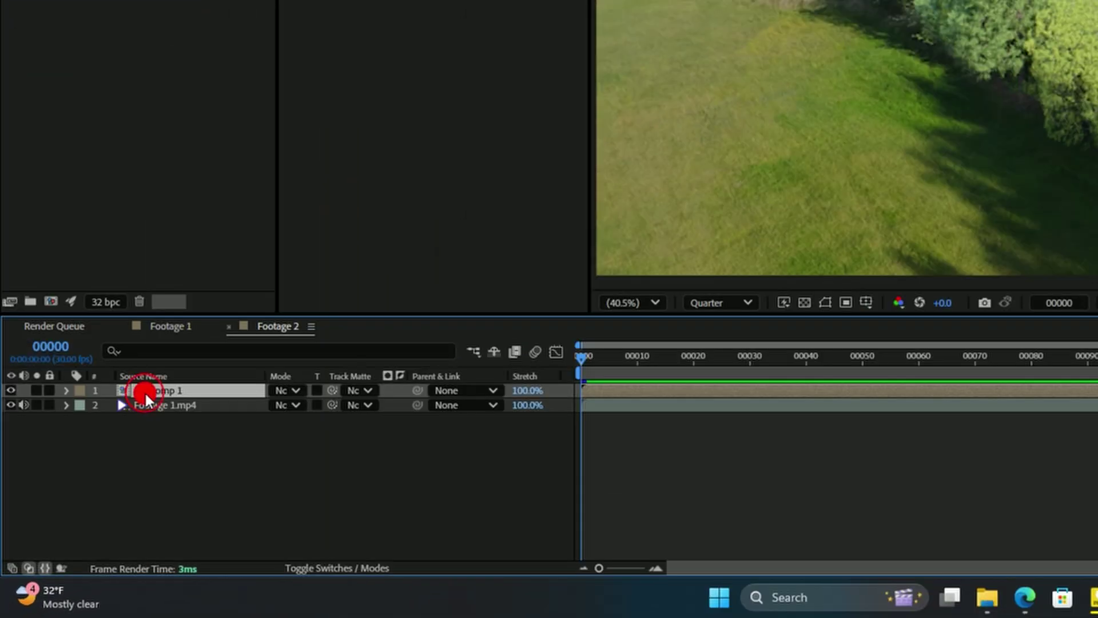
# Step: Copy Footage 1.mp4 from Footage 2, paste it into Pre-comp 1, and drag it beneath the house renders
pyautogui.doubleClick(144, 390)
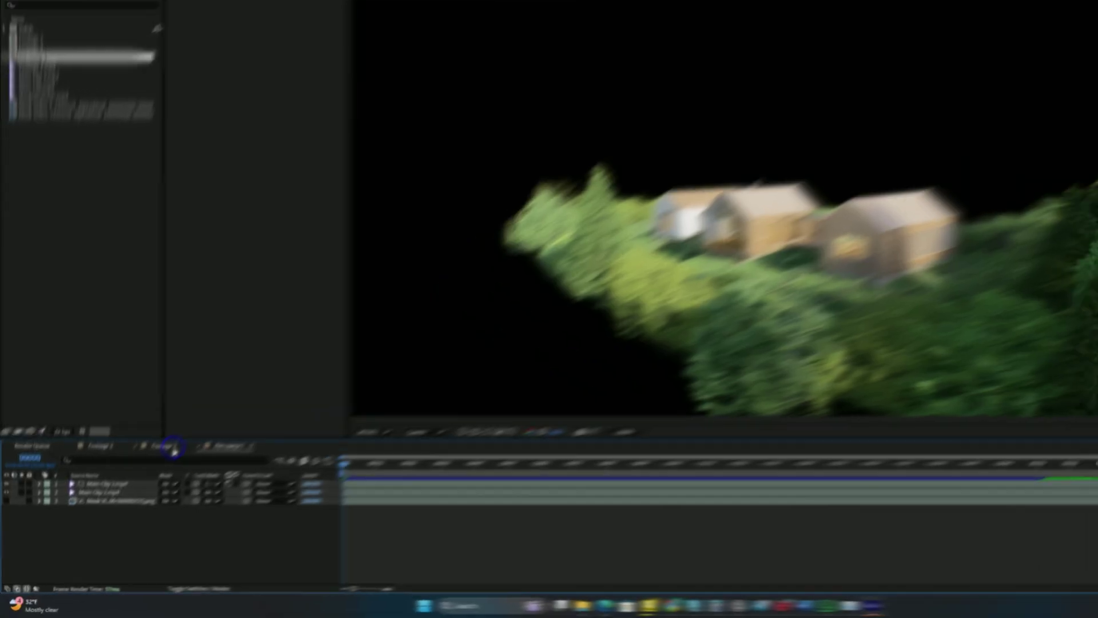
pyautogui.click(235, 387)
pyautogui.click(121, 449)
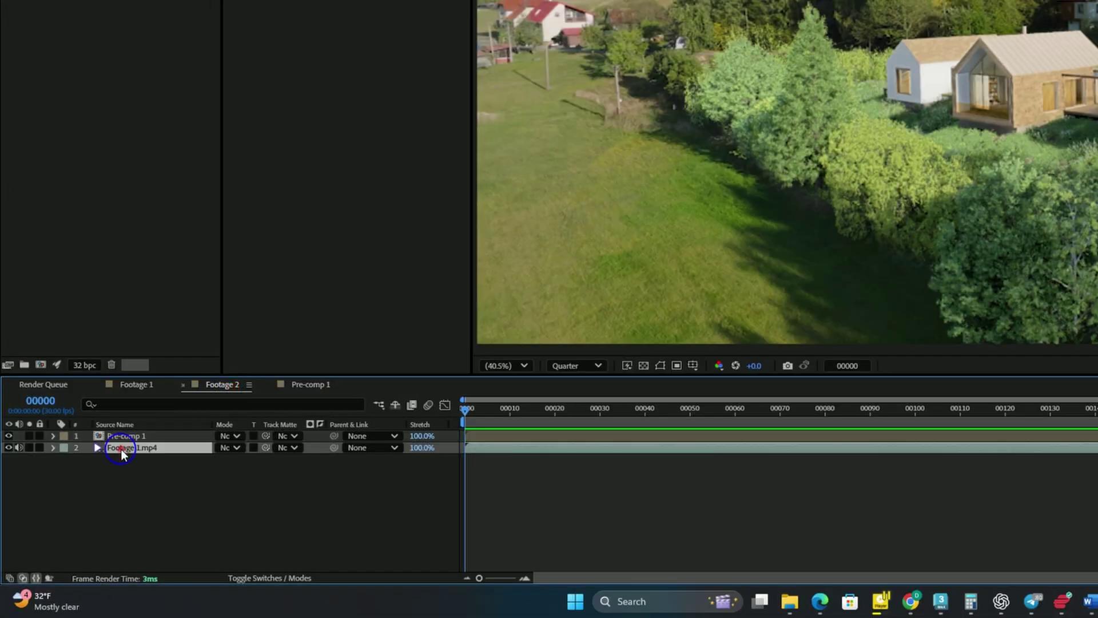
pyautogui.hotkey('ctrl', 'c')
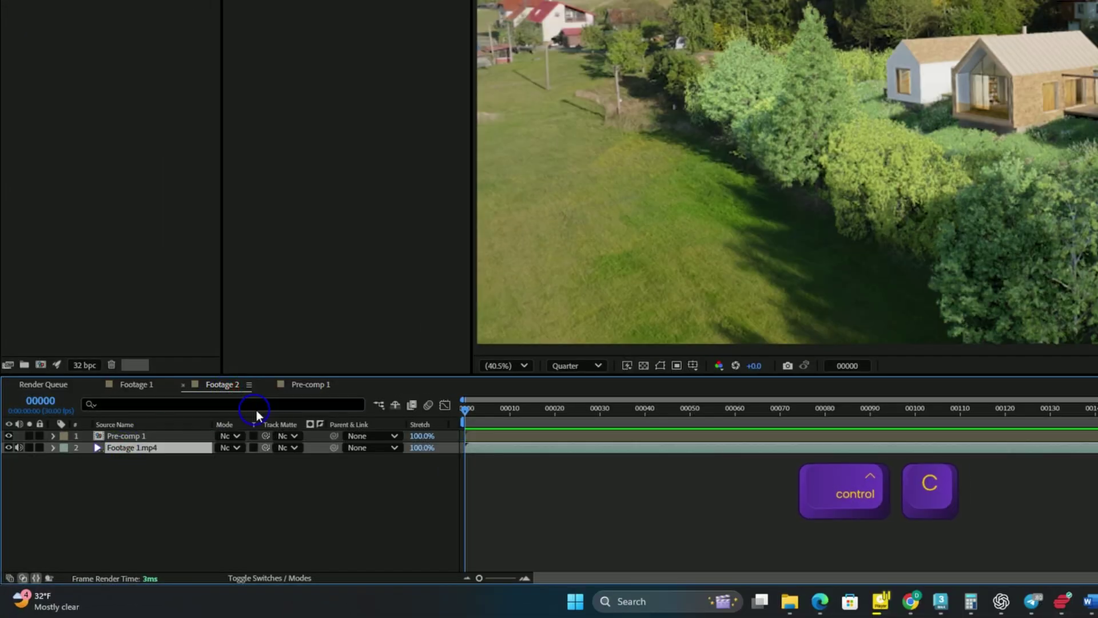
pyautogui.click(303, 387)
pyautogui.hotkey('ctrl', 'v')
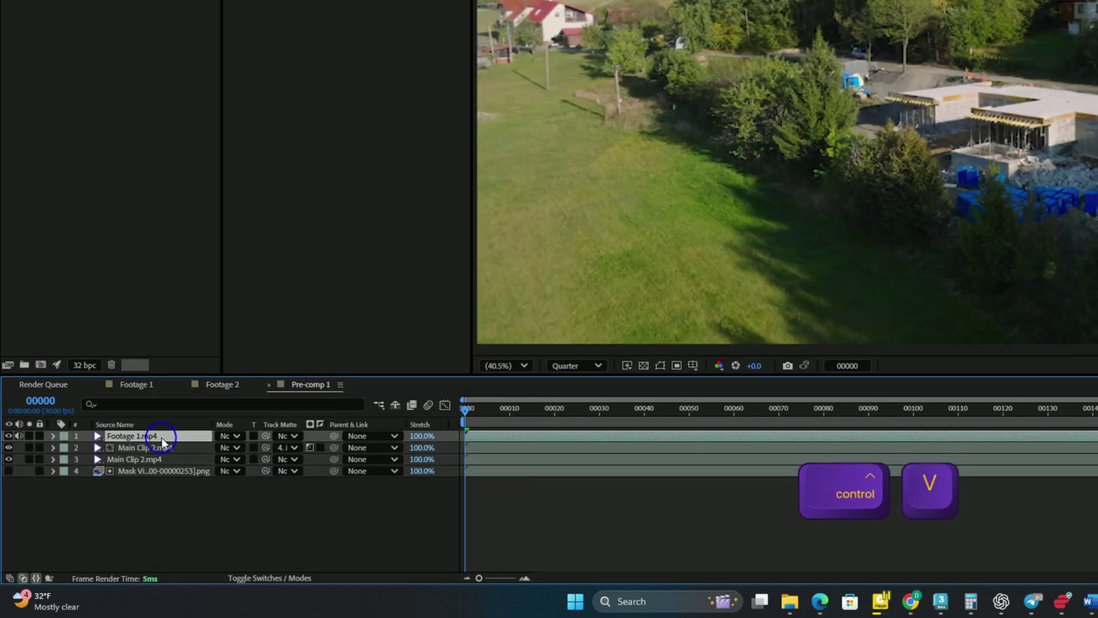
pyautogui.moveTo(161, 436); pyautogui.dragTo(163, 482)
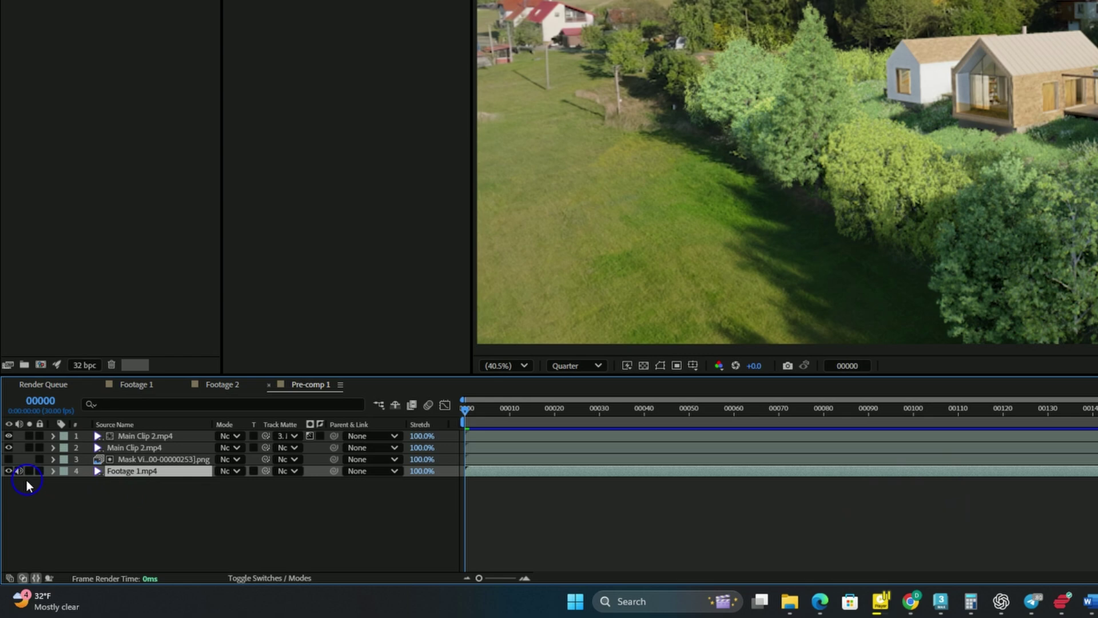
pyautogui.click(8, 470)
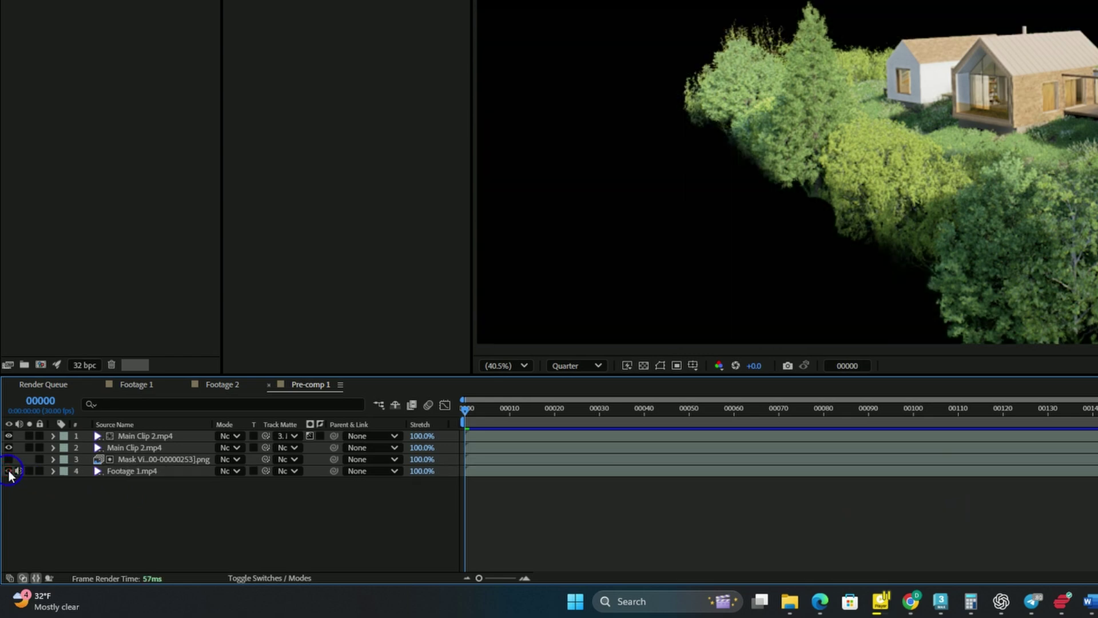
pyautogui.click(9, 470)
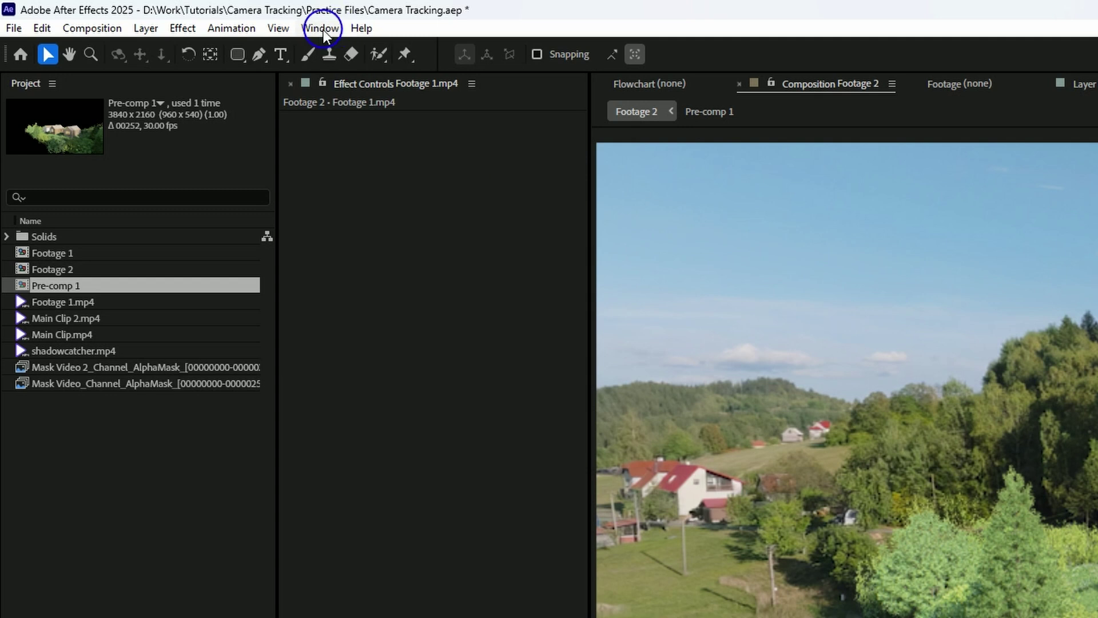
# Step: Search Effects & Presets for 'lume' and drag Lumetri Color onto the Pre-comp 1 layer
pyautogui.click(324, 29)
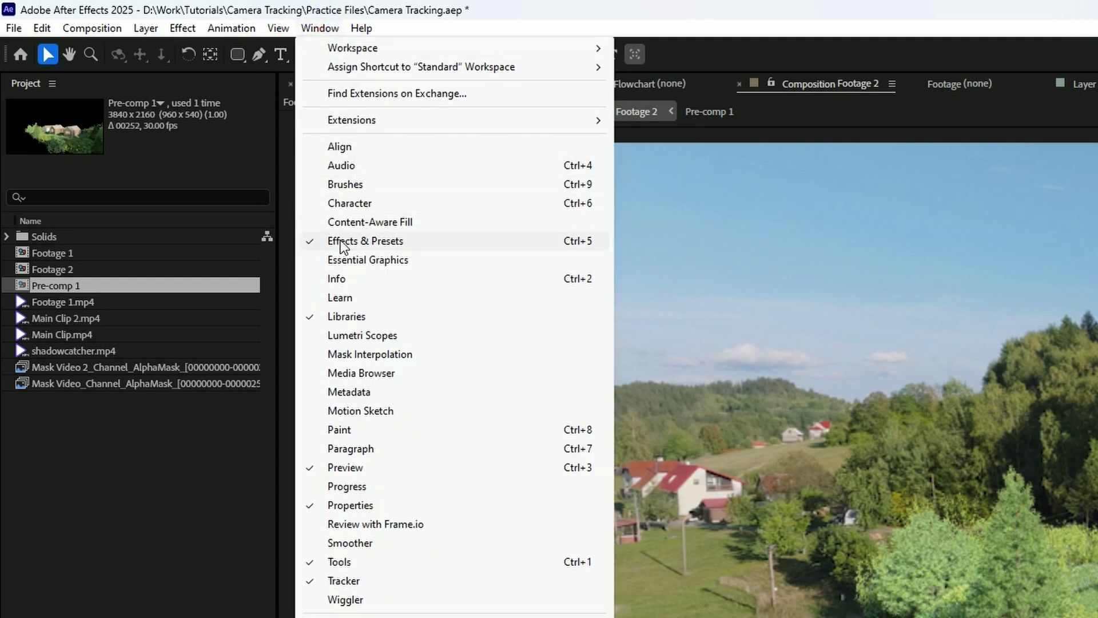
pyautogui.click(911, 164)
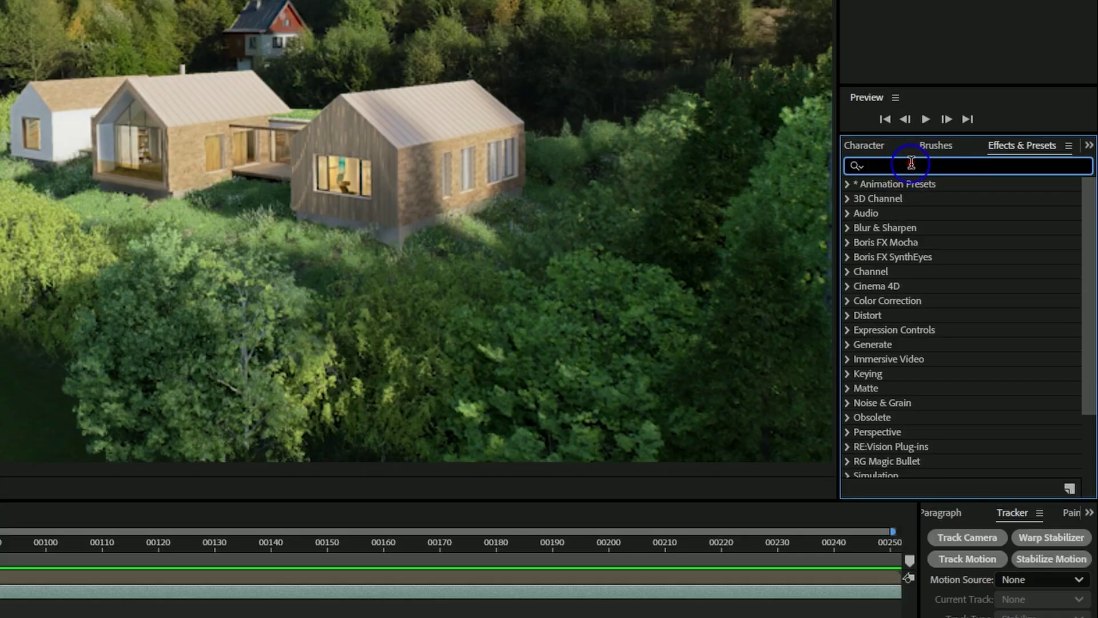
pyautogui.write('lume')
pyautogui.moveTo(1016, 315); pyautogui.dragTo(107, 508)
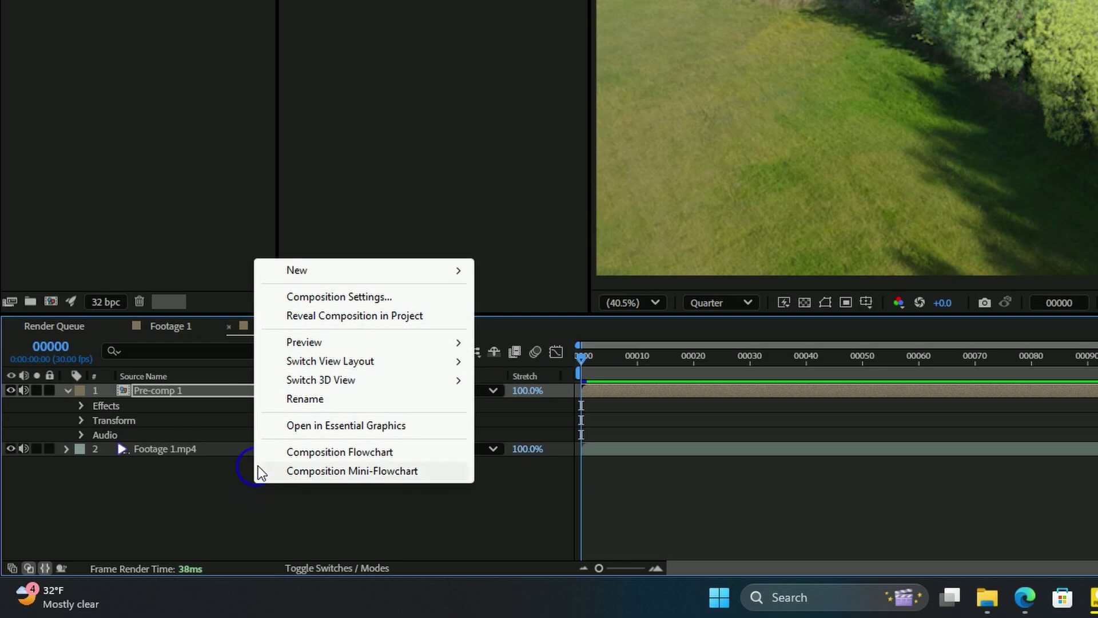
# Step: Create a new solid layer, Gray Solid 1, keeping the default grey colour
pyautogui.click(353, 276)
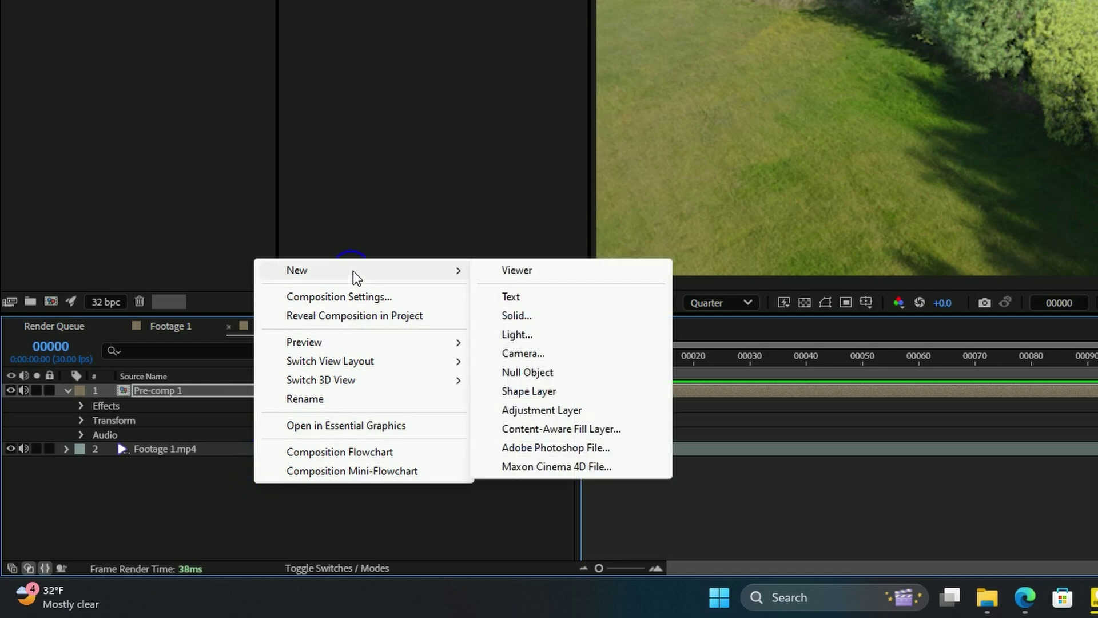
pyautogui.click(567, 315)
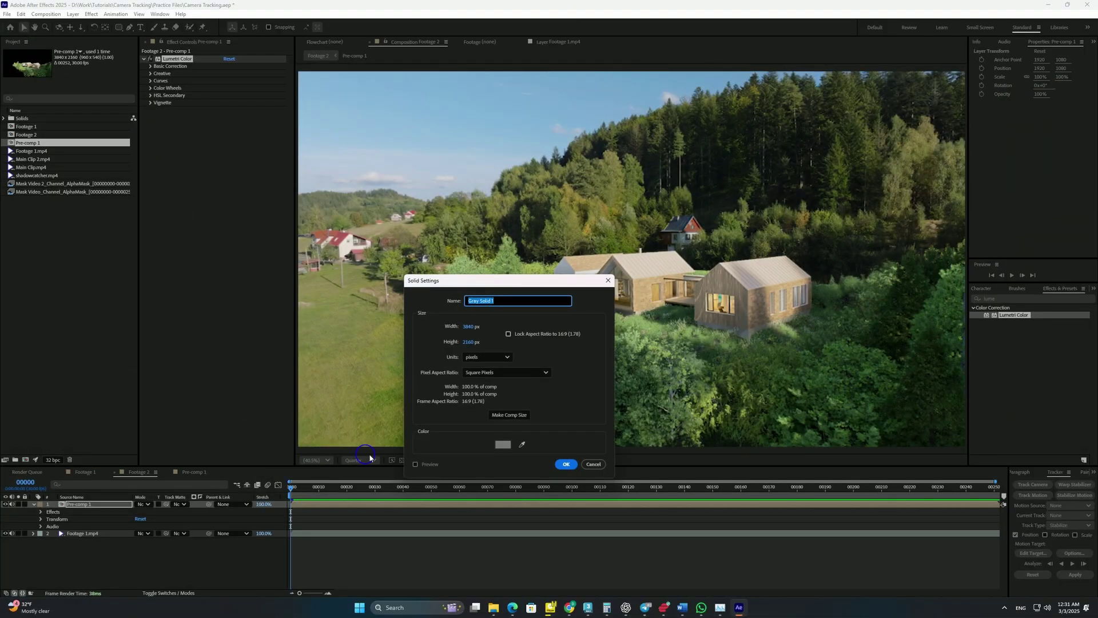
pyautogui.click(508, 448)
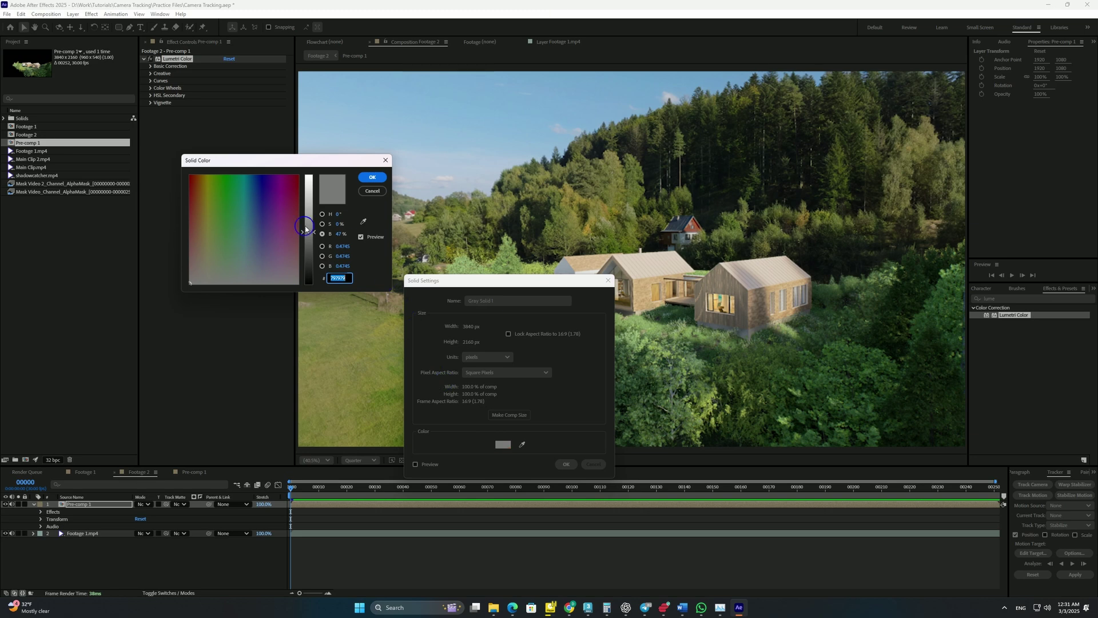
pyautogui.click(373, 177)
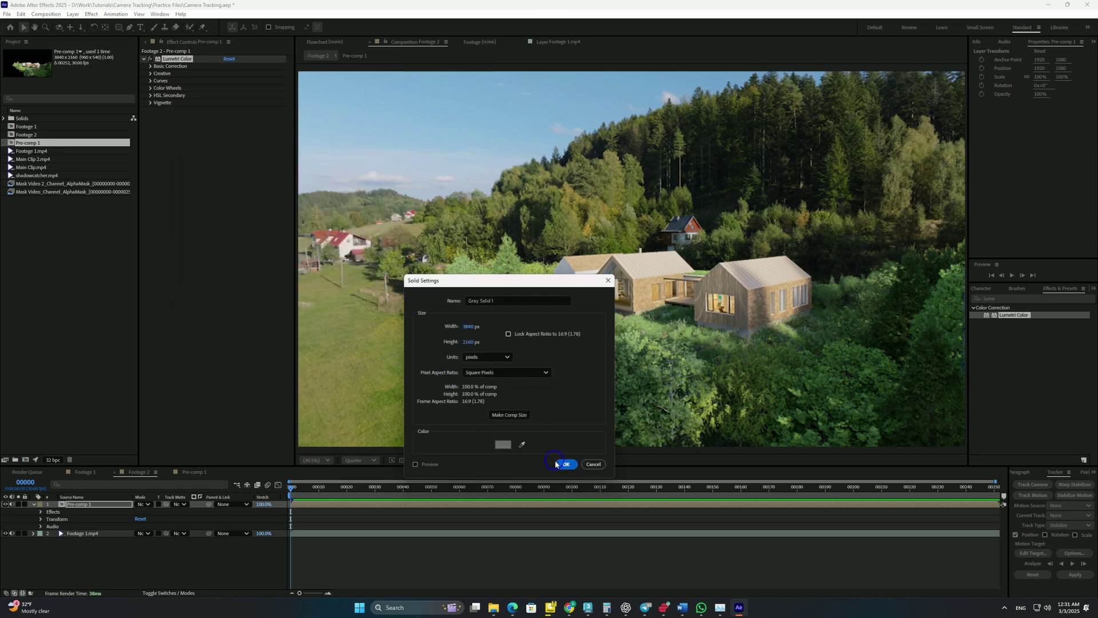
pyautogui.click(565, 464)
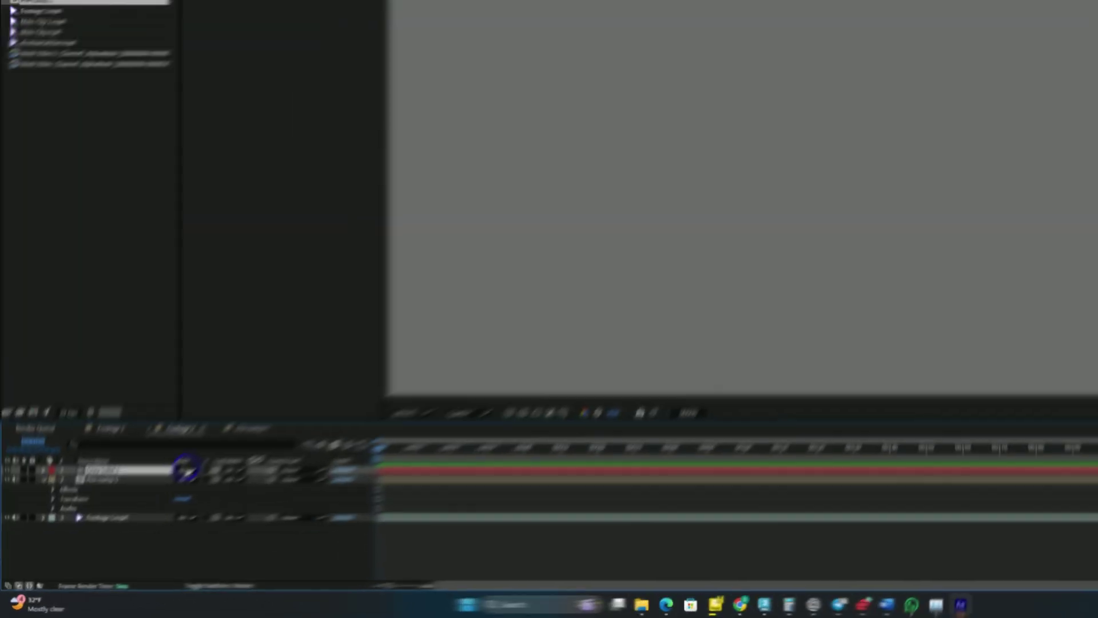
# Step: Set Gray Solid 1's blending mode to Color so the shot appears greyscale
pyautogui.click(143, 504)
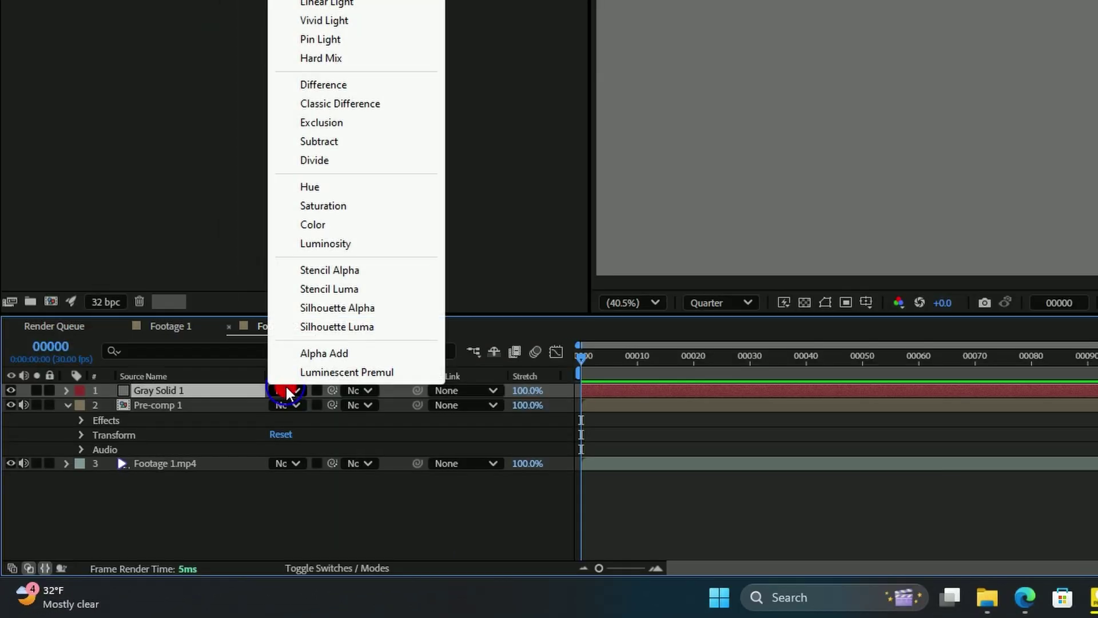
pyautogui.click(306, 225)
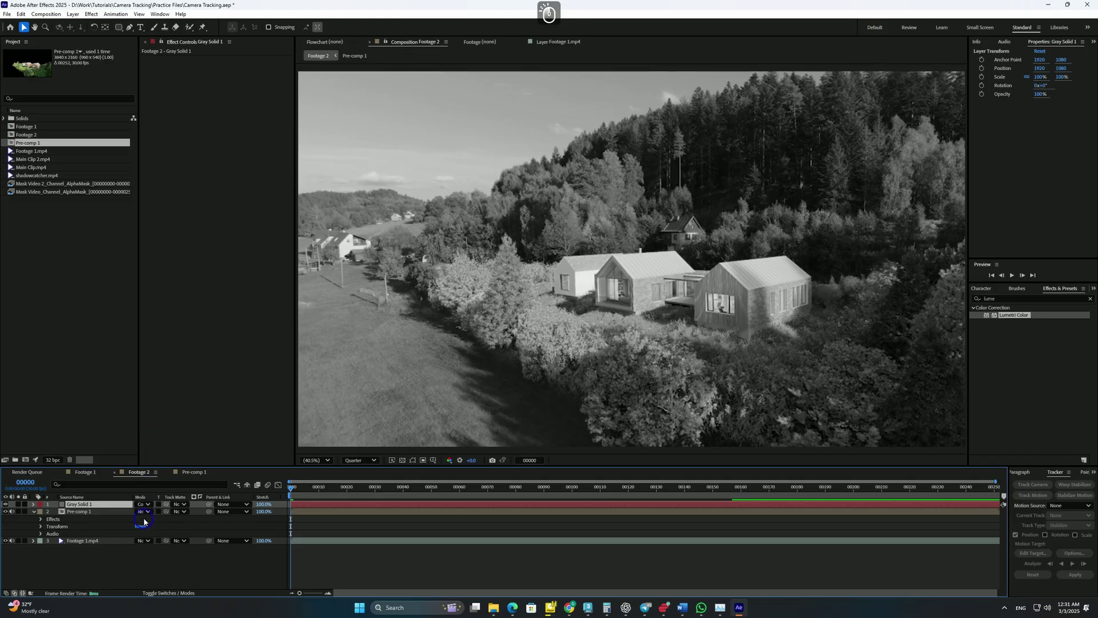
pyautogui.click(143, 523)
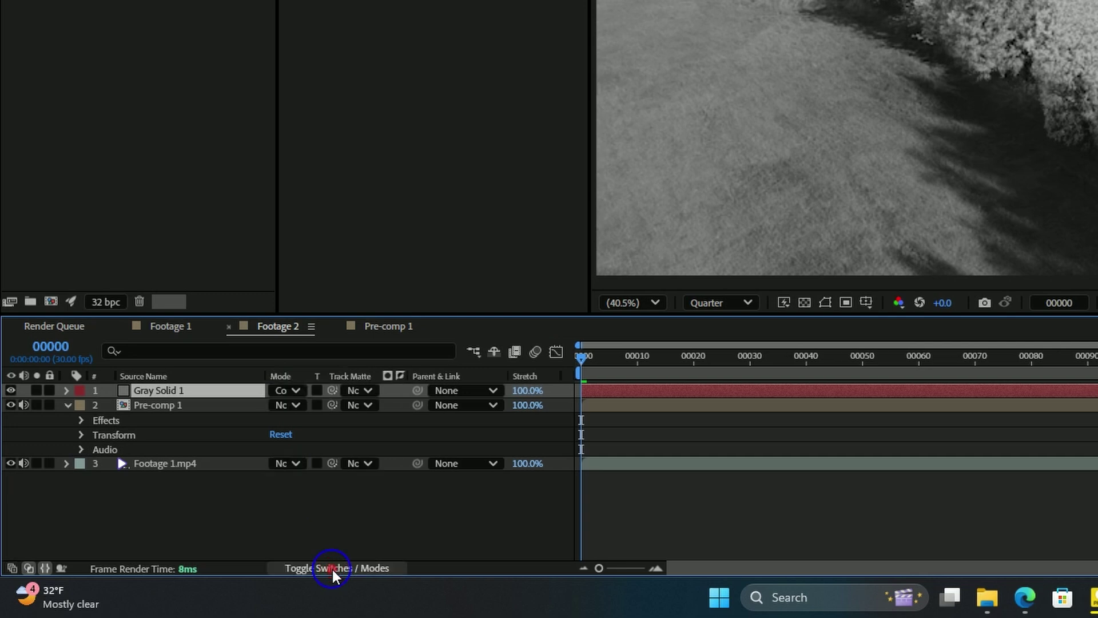
pyautogui.click(332, 569)
pyautogui.click(331, 568)
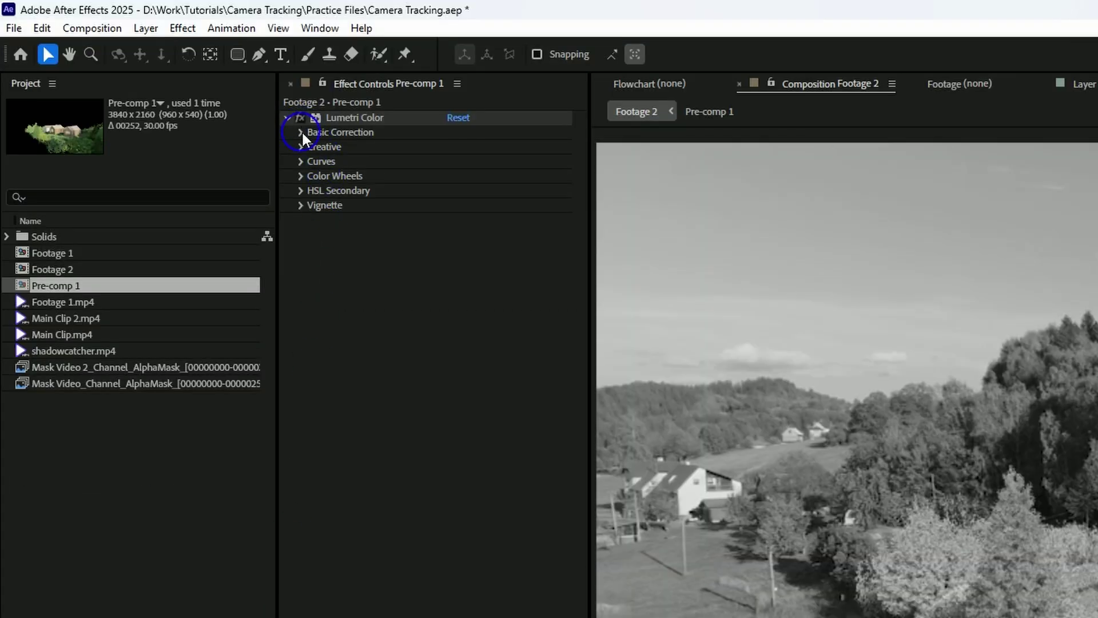
# Step: In Lumetri Basic Correction, try Highlights -150, then scrub Shadows to -80 and Highlights to -47
pyautogui.click(301, 133)
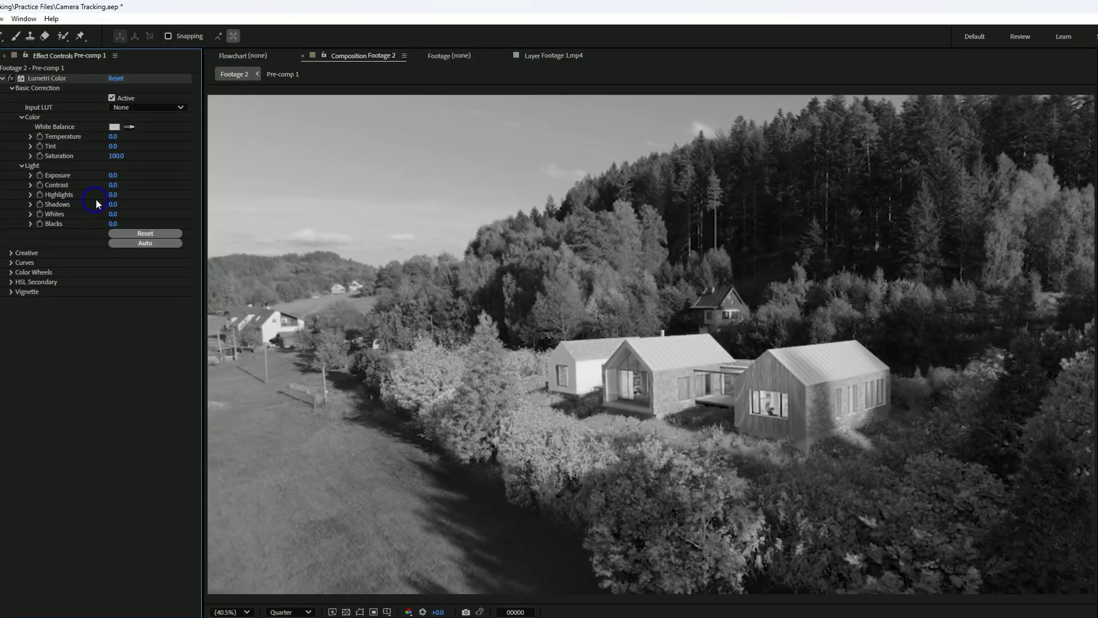
pyautogui.click(112, 194)
pyautogui.write('-150')
pyautogui.press('Return')
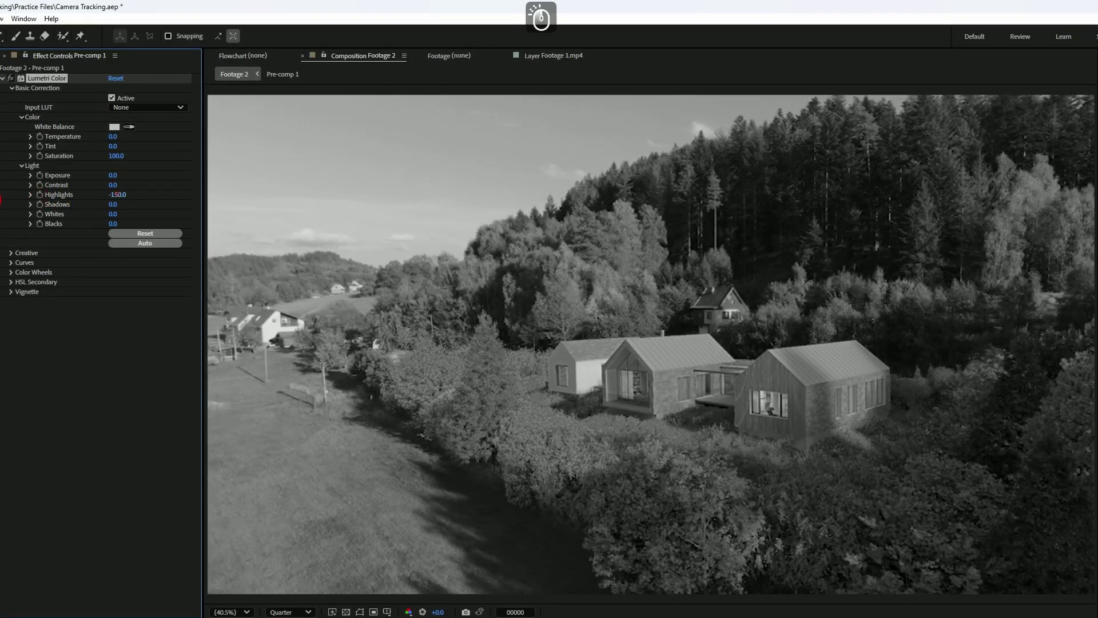
pyautogui.click(331, 244)
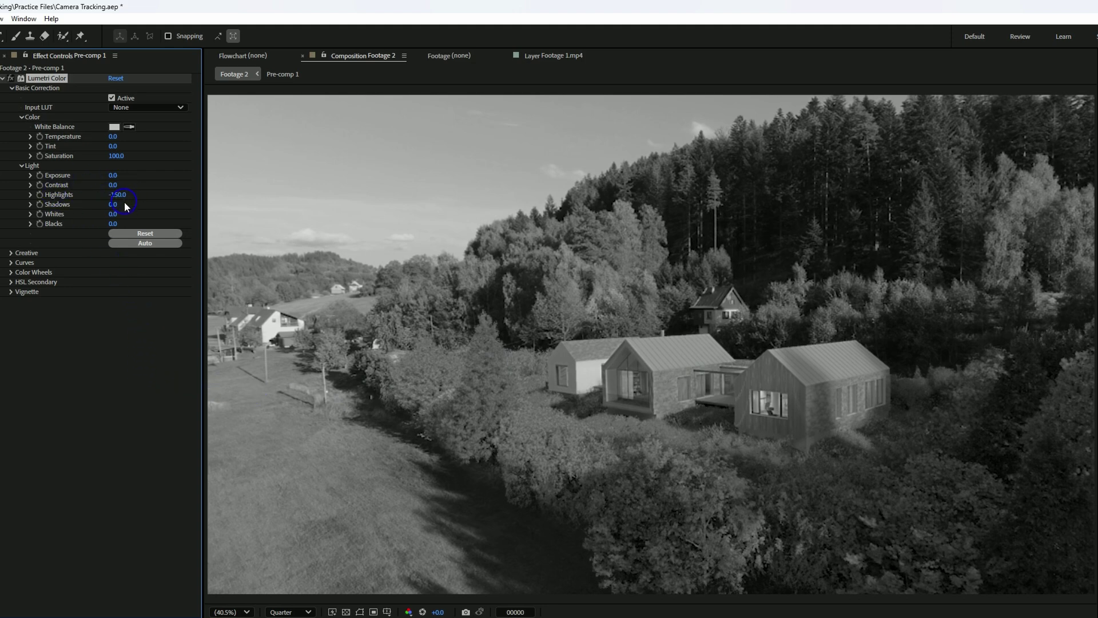
pyautogui.moveTo(115, 207); pyautogui.dragTo(66, 203)
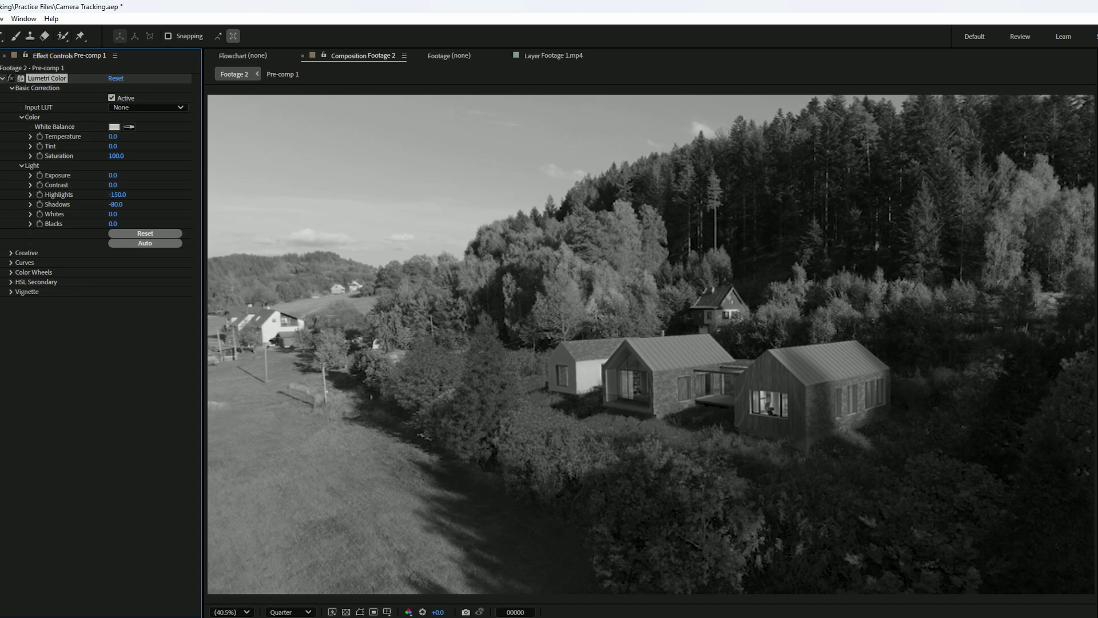
pyautogui.moveTo(117, 194); pyautogui.dragTo(184, 206)
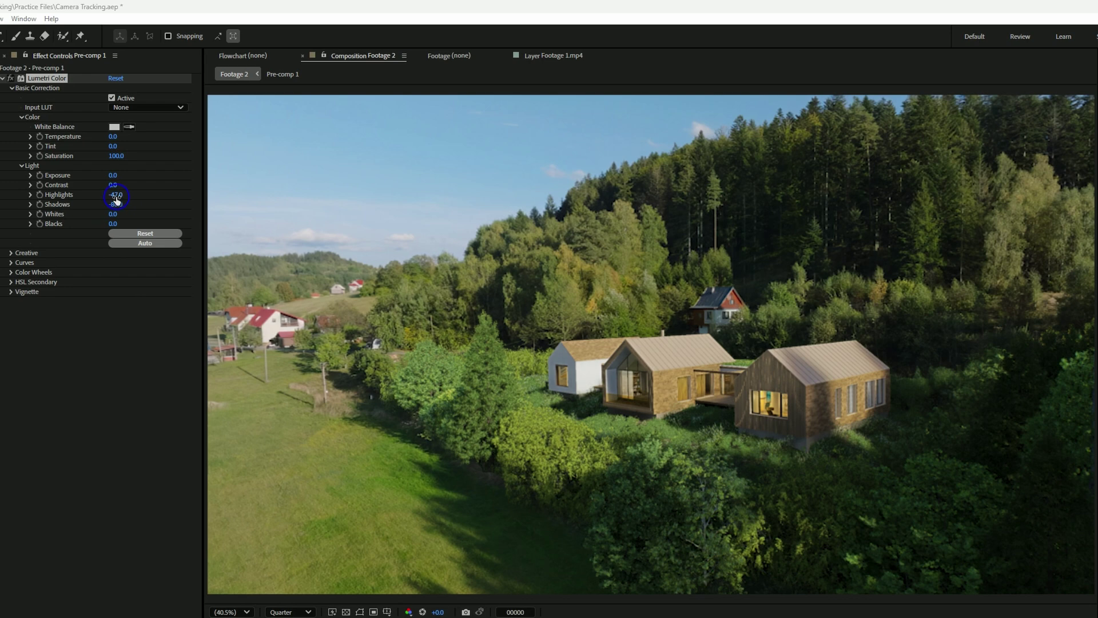
# Step: Scrub Lumetri Highlights to -109, Exposure to 1.4, Blacks to 3.0 and Contrast to 31
pyautogui.moveTo(116, 197); pyautogui.dragTo(57, 195)
pyautogui.moveTo(116, 176)
pyautogui.mouseDown()
pyautogui.moveTo(125, 175)
pyautogui.moveTo(91, 184)
pyautogui.moveTo(108, 222)
pyautogui.moveTo(114, 176)
pyautogui.mouseUp()
pyautogui.moveTo(116, 185); pyautogui.dragTo(122, 228)
pyautogui.moveTo(116, 185); pyautogui.dragTo(147, 193)
# Step: Expand Lumetri's Creative section and scrub Vibrance to 35
pyautogui.click(11, 252)
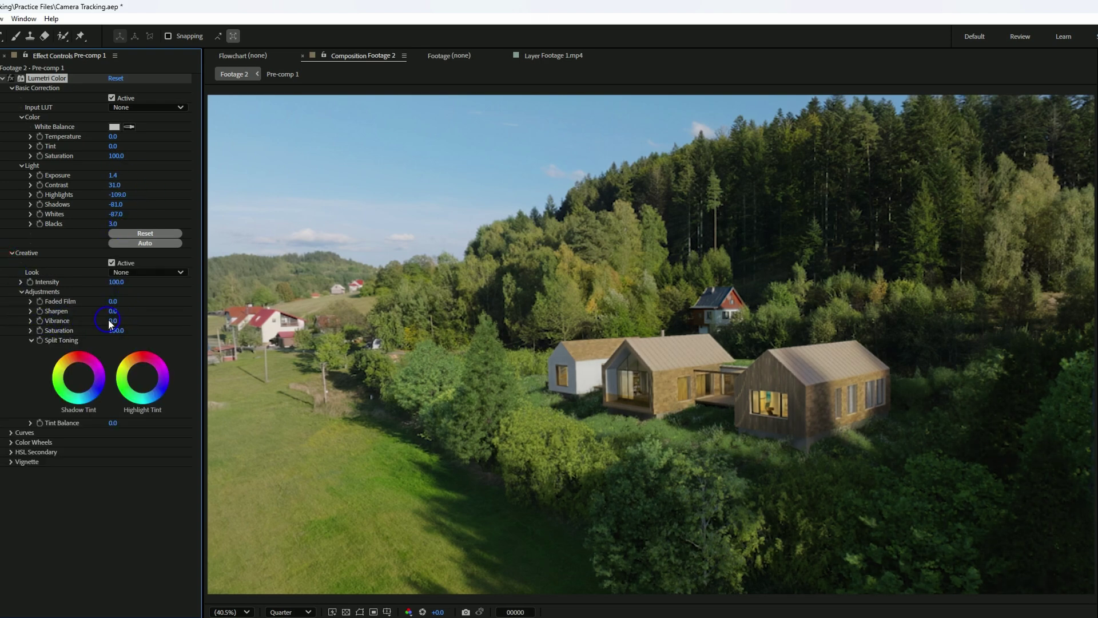
pyautogui.moveTo(108, 321); pyautogui.dragTo(147, 332)
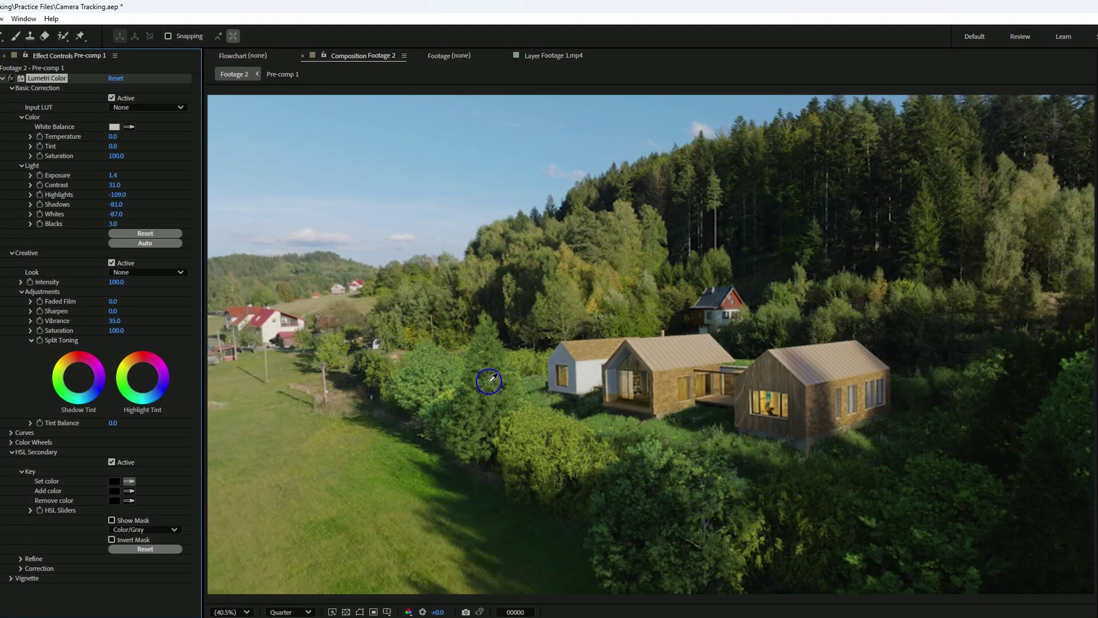
# Step: Sample the green bushes with the HSL Secondary eyedropper and turn on Show Mask
pyautogui.click(489, 379)
pyautogui.click(112, 520)
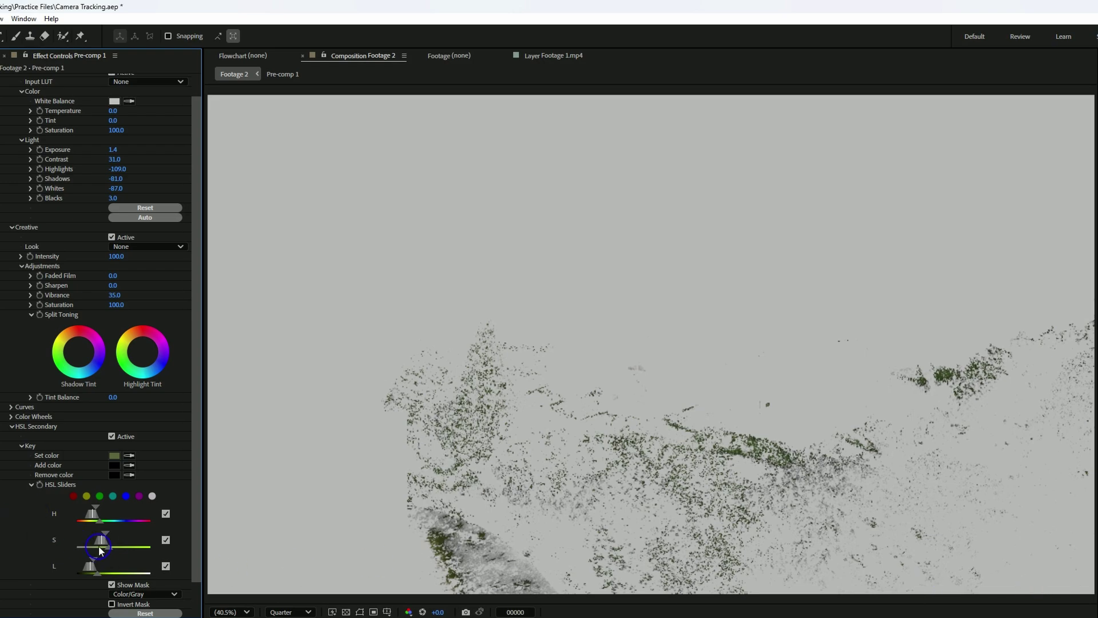
# Step: Adjust the HSL Saturation and Lightness range handles, toggling each to compare, until only foliage is keyed
pyautogui.moveTo(102, 543)
pyautogui.mouseDown()
pyautogui.moveTo(120, 538)
pyautogui.moveTo(74, 538)
pyautogui.moveTo(113, 542)
pyautogui.moveTo(94, 537)
pyautogui.mouseUp()
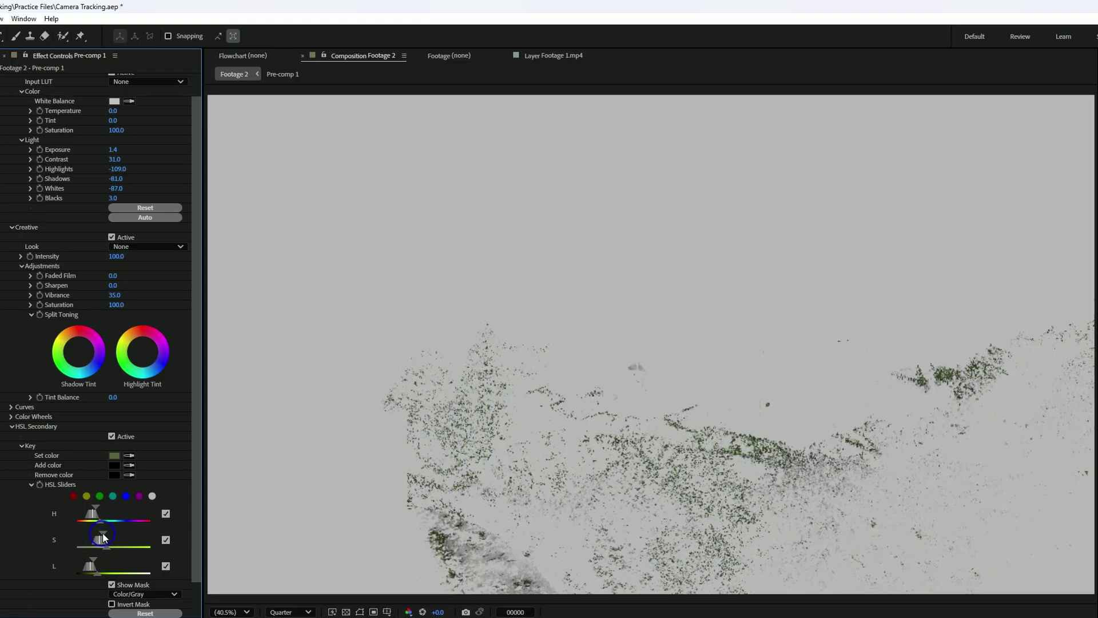
pyautogui.moveTo(103, 537)
pyautogui.mouseDown()
pyautogui.moveTo(131, 551)
pyautogui.moveTo(116, 549)
pyautogui.moveTo(121, 539)
pyautogui.mouseUp()
pyautogui.click(166, 540)
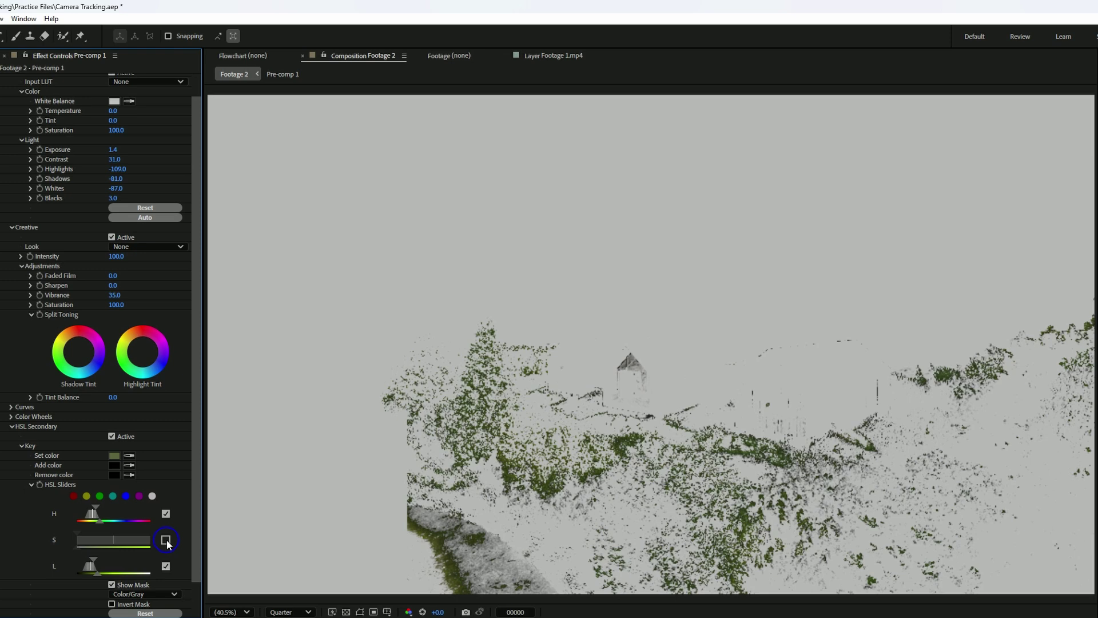
pyautogui.click(166, 540)
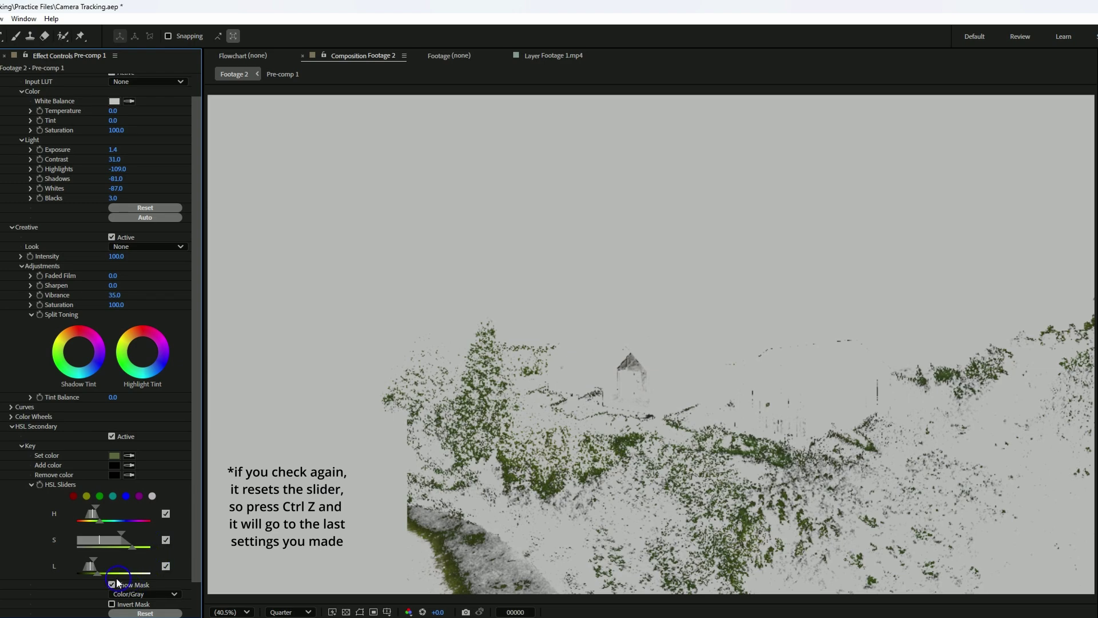
pyautogui.moveTo(91, 565)
pyautogui.mouseDown()
pyautogui.moveTo(103, 570)
pyautogui.moveTo(81, 568)
pyautogui.moveTo(96, 573)
pyautogui.mouseUp()
pyautogui.click(166, 566)
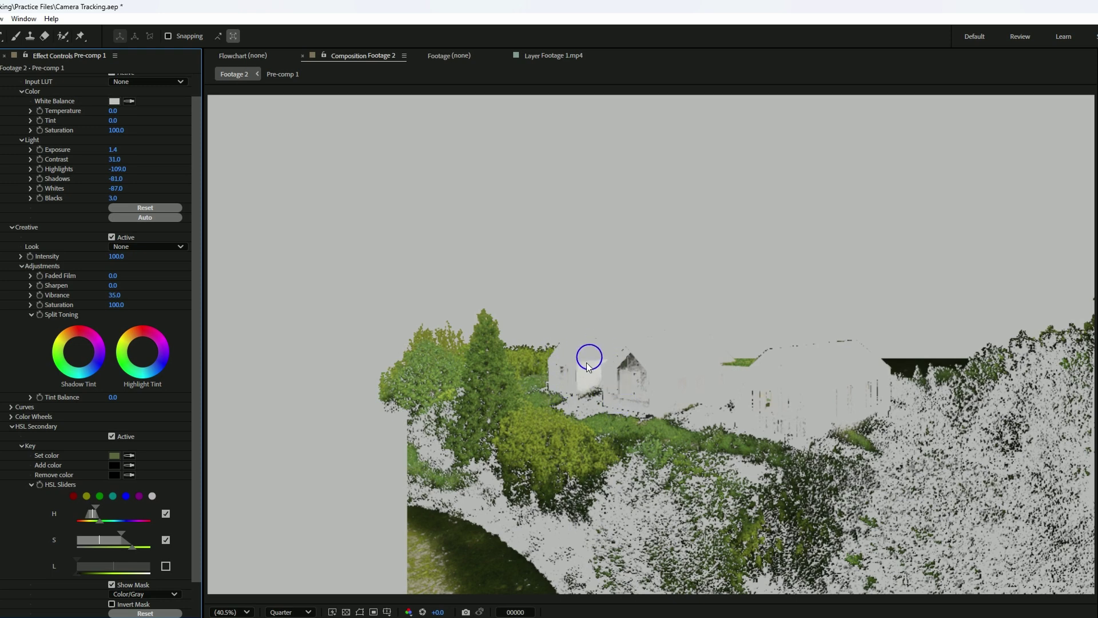
pyautogui.click(166, 567)
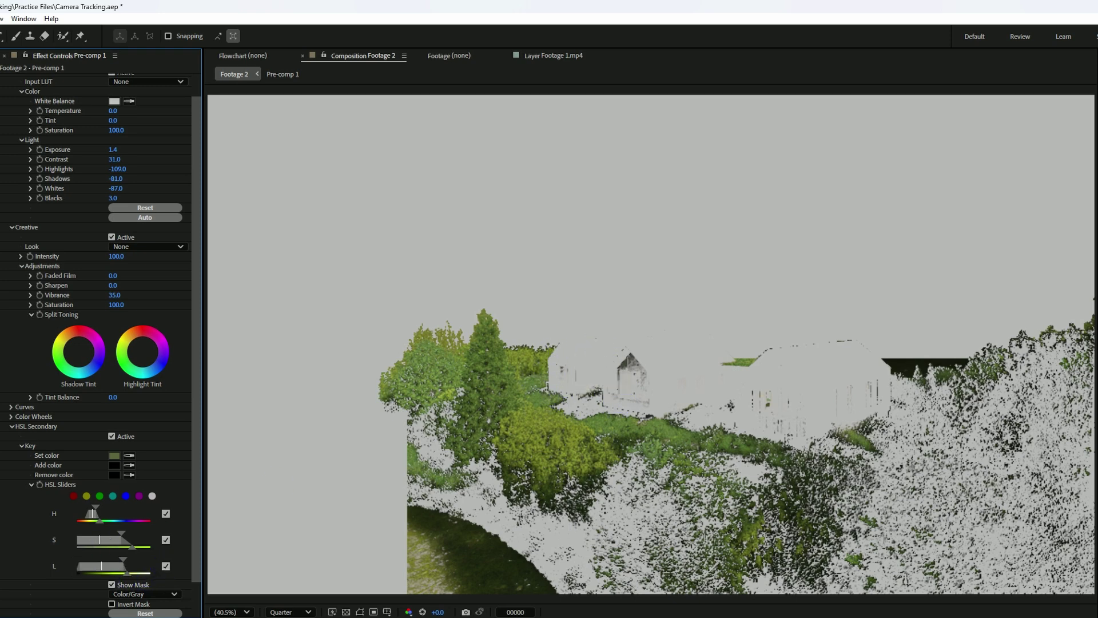
pyautogui.moveTo(125, 561); pyautogui.dragTo(131, 578)
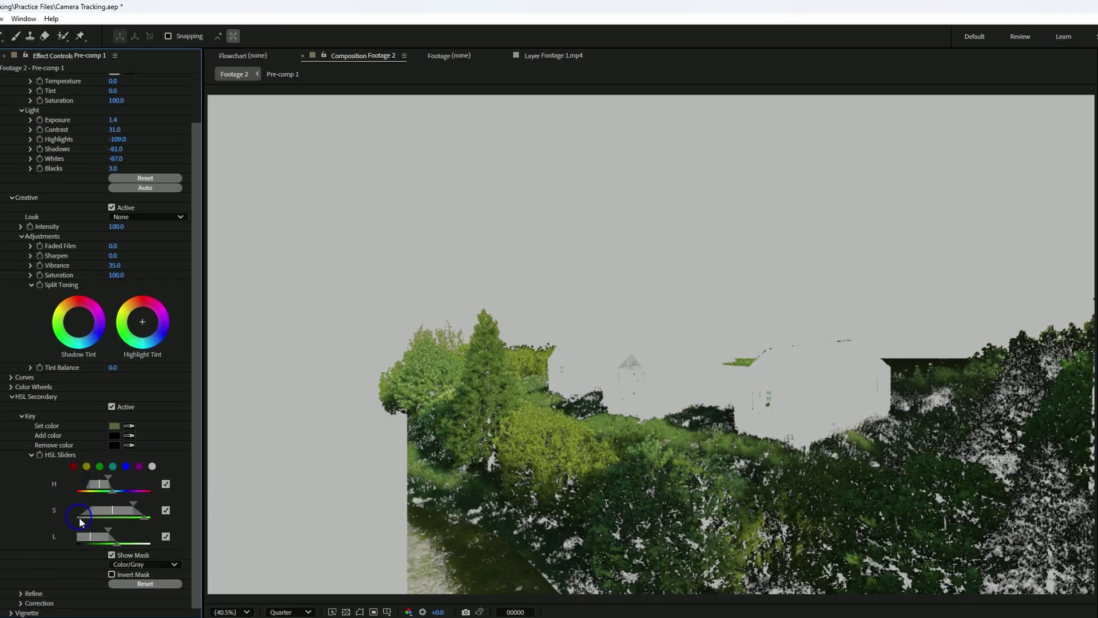
# Step: In HSL Secondary, set Refine Denoise 89 and Blur 1.9, then Correction Temperature 34 and Contrast 17
pyautogui.click(20, 593)
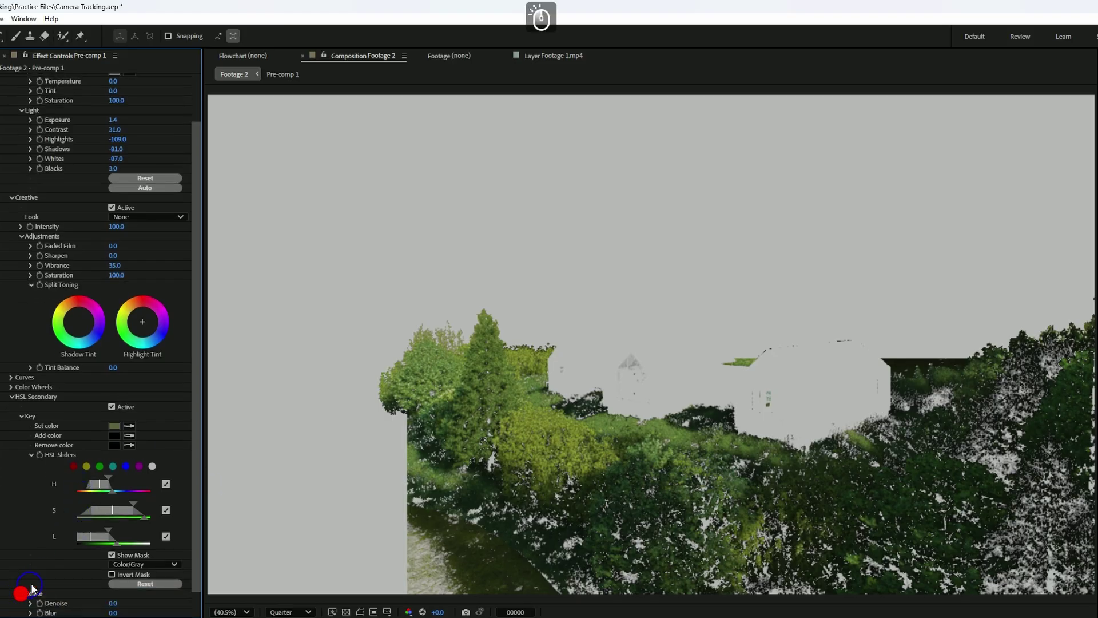
pyautogui.moveTo(114, 584); pyautogui.dragTo(155, 575)
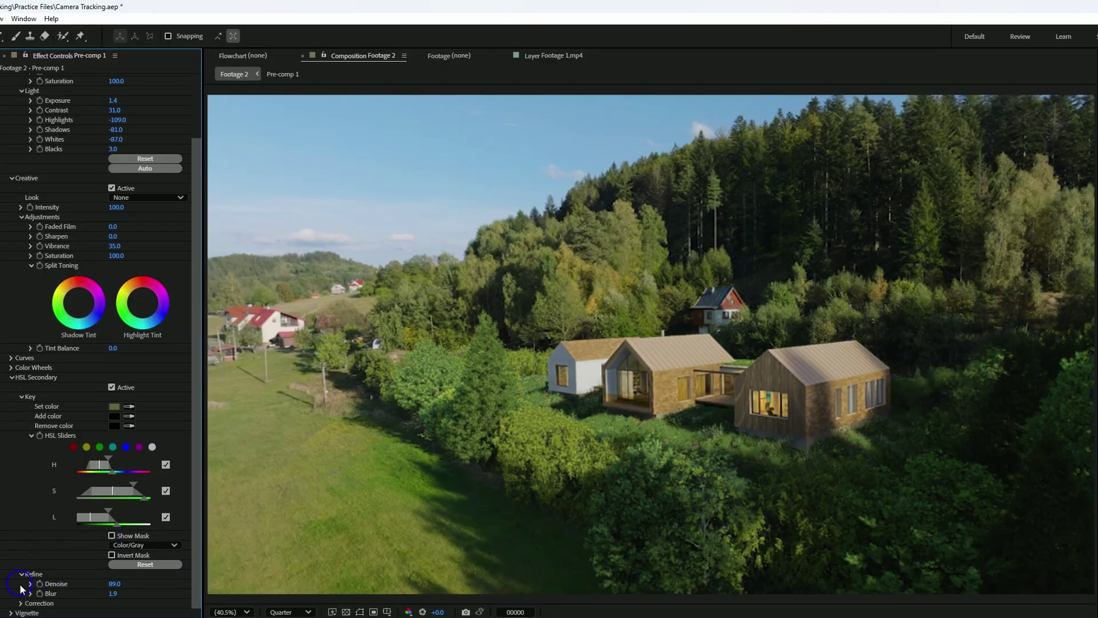
pyautogui.click(21, 603)
pyautogui.scroll(-2, 57, 554)
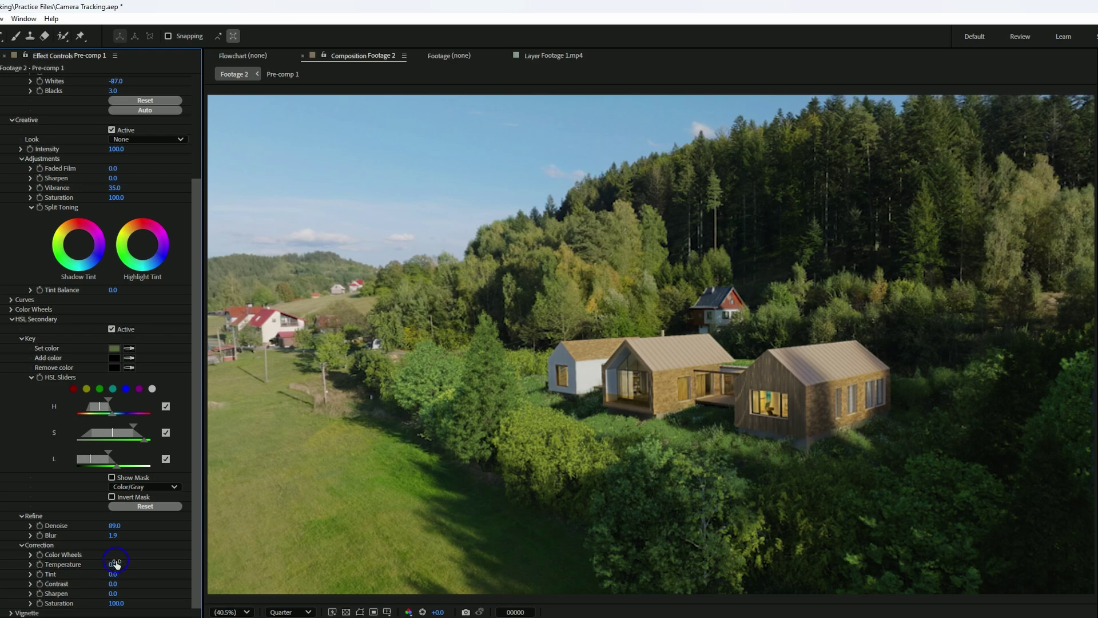
pyautogui.moveTo(114, 565)
pyautogui.mouseDown()
pyautogui.moveTo(142, 561)
pyautogui.moveTo(107, 569)
pyautogui.mouseUp()
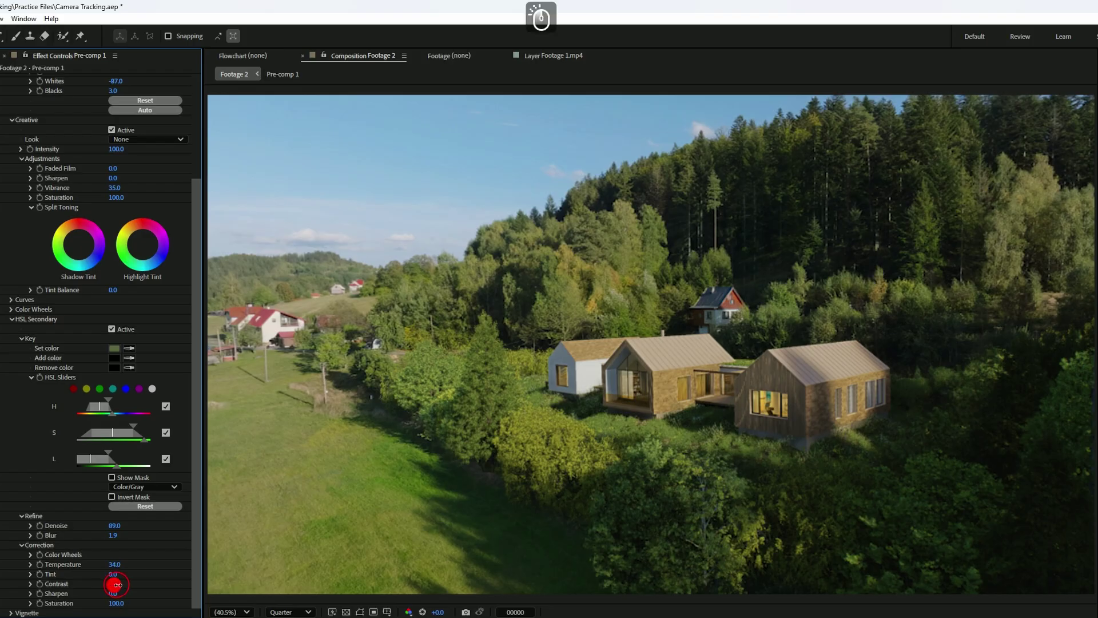
pyautogui.moveTo(113, 584); pyautogui.dragTo(138, 581)
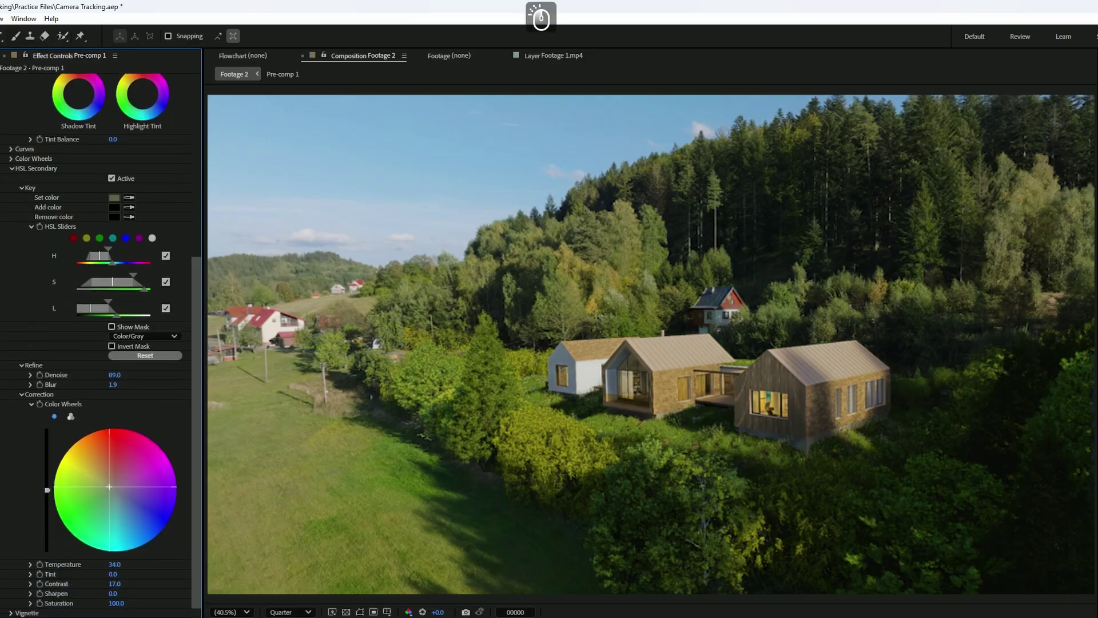
# Step: Shift the keyed foliage's overall colour balance and darken it slightly
pyautogui.moveTo(106, 486)
pyautogui.mouseDown()
pyautogui.moveTo(73, 444)
pyautogui.moveTo(109, 482)
pyautogui.mouseUp()
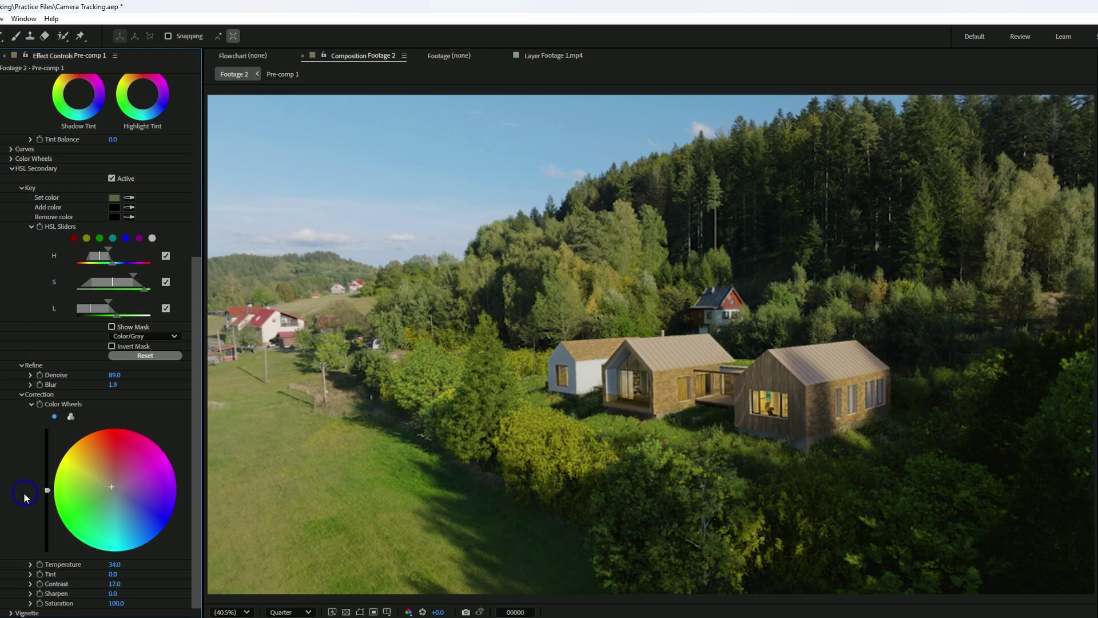
pyautogui.moveTo(47, 490)
pyautogui.mouseDown()
pyautogui.moveTo(46, 503)
pyautogui.moveTo(47, 489)
pyautogui.mouseUp()
pyautogui.click(48, 501)
# Step: On three-way colour wheels, tint the foliage shadows and highlights and reset Contrast to 0
pyautogui.click(70, 417)
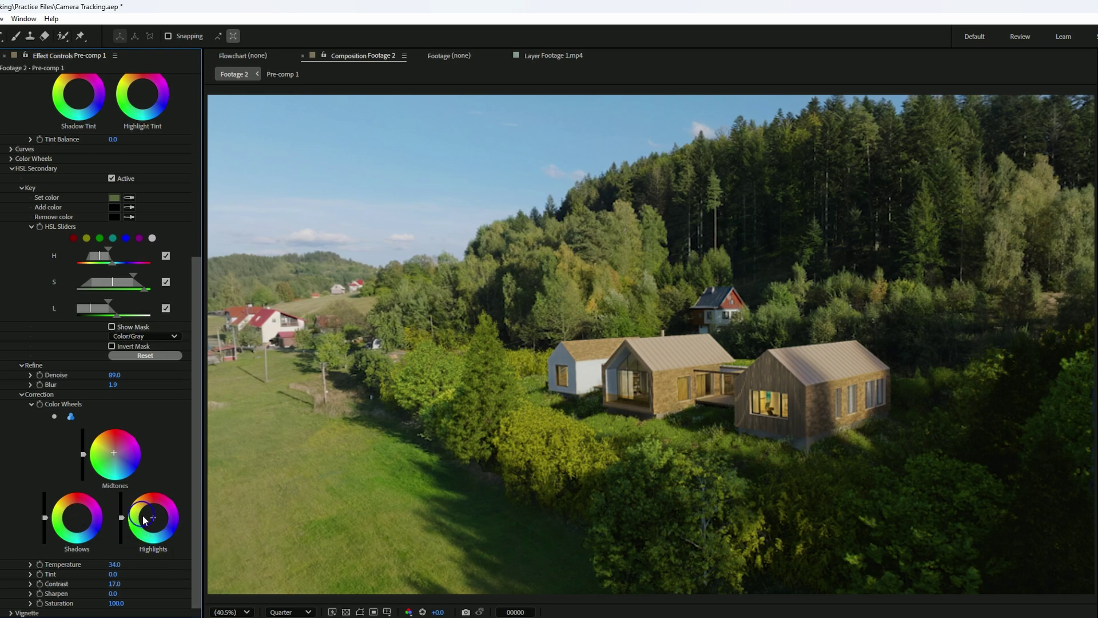
pyautogui.moveTo(78, 518); pyautogui.dragTo(45, 523)
pyautogui.moveTo(116, 584); pyautogui.dragTo(110, 589)
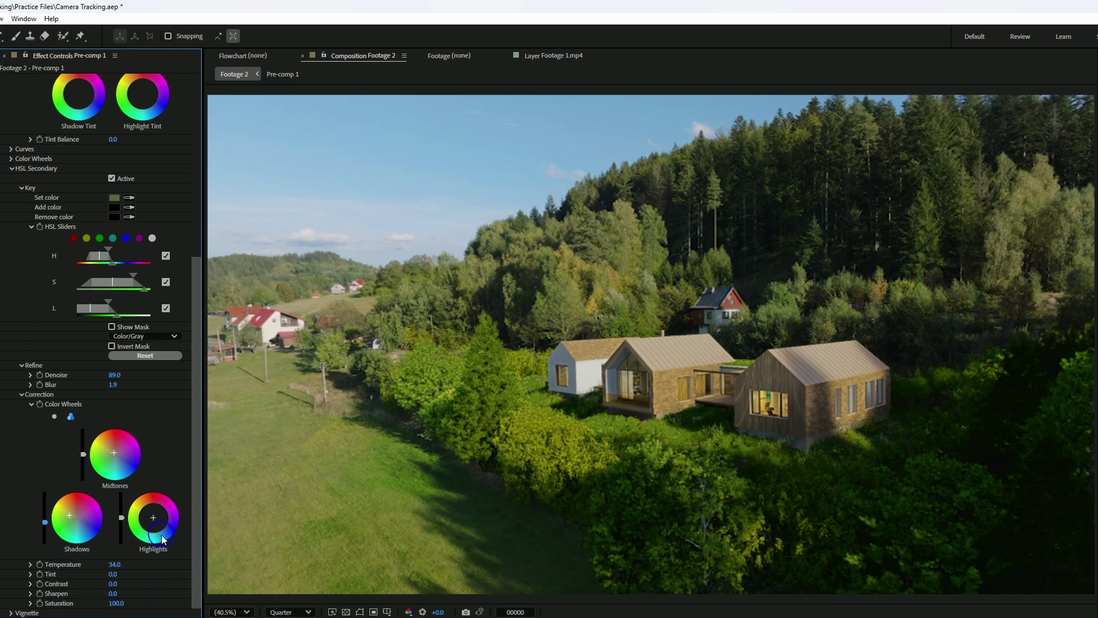
pyautogui.click(152, 517)
pyautogui.moveTo(152, 516); pyautogui.dragTo(121, 531)
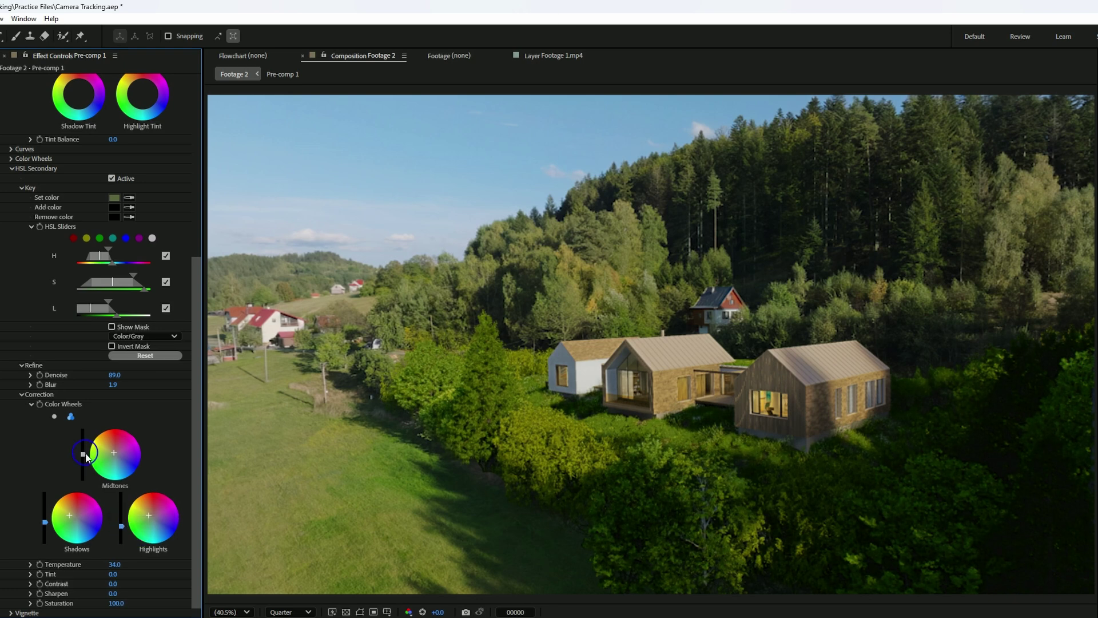
# Step: Adjust the foliage midtones and lower its Saturation to 85
pyautogui.moveTo(83, 455); pyautogui.dragTo(84, 459)
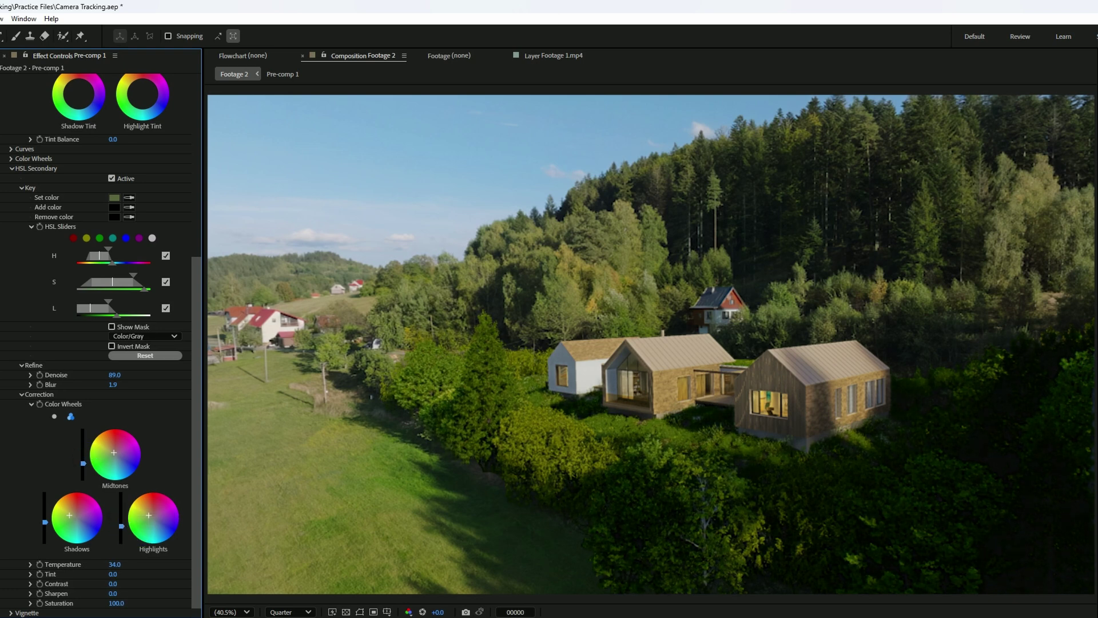
pyautogui.moveTo(122, 525); pyautogui.dragTo(122, 525)
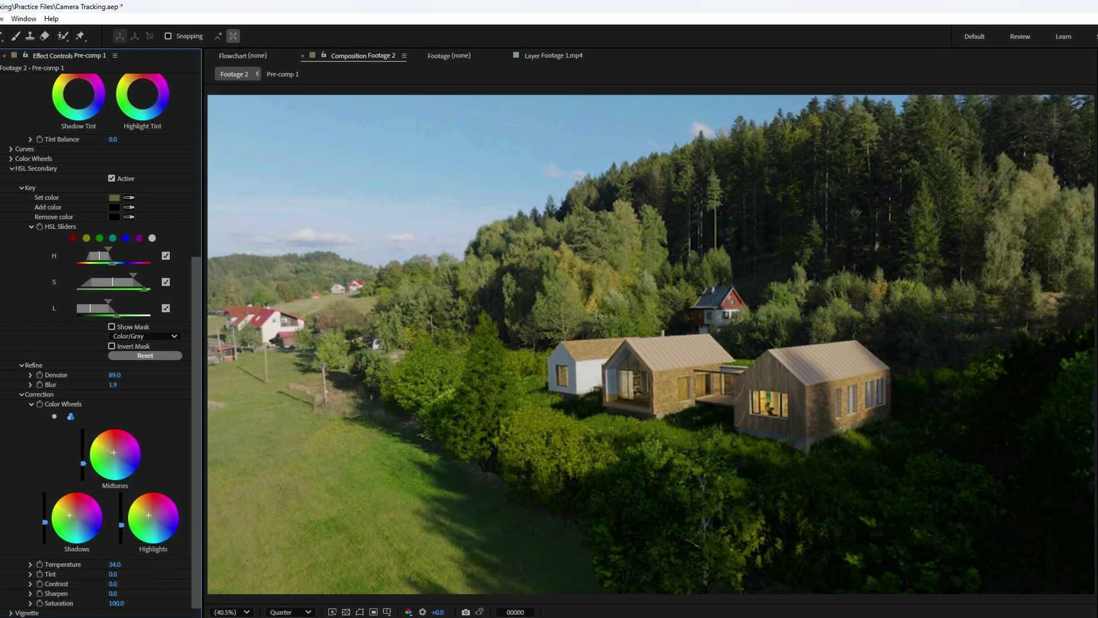
pyautogui.click(112, 459)
pyautogui.moveTo(117, 604); pyautogui.dragTo(125, 610)
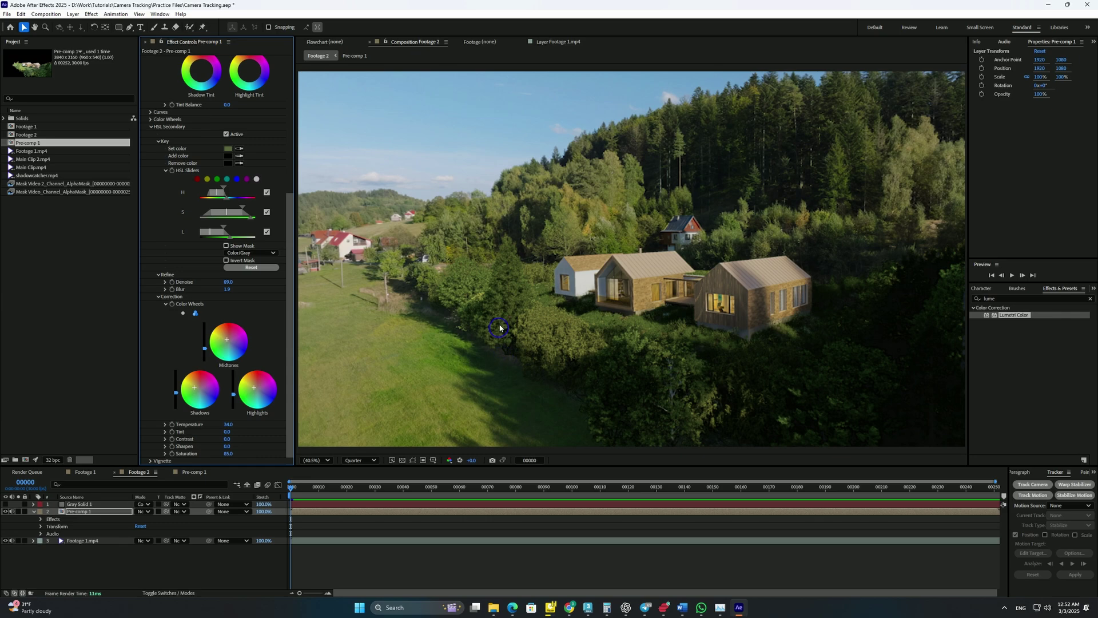
# Step: In Pre-comp 1, select Main Clip 2.mp4 and show its mask outlines in the viewer
pyautogui.doubleClick(85, 510)
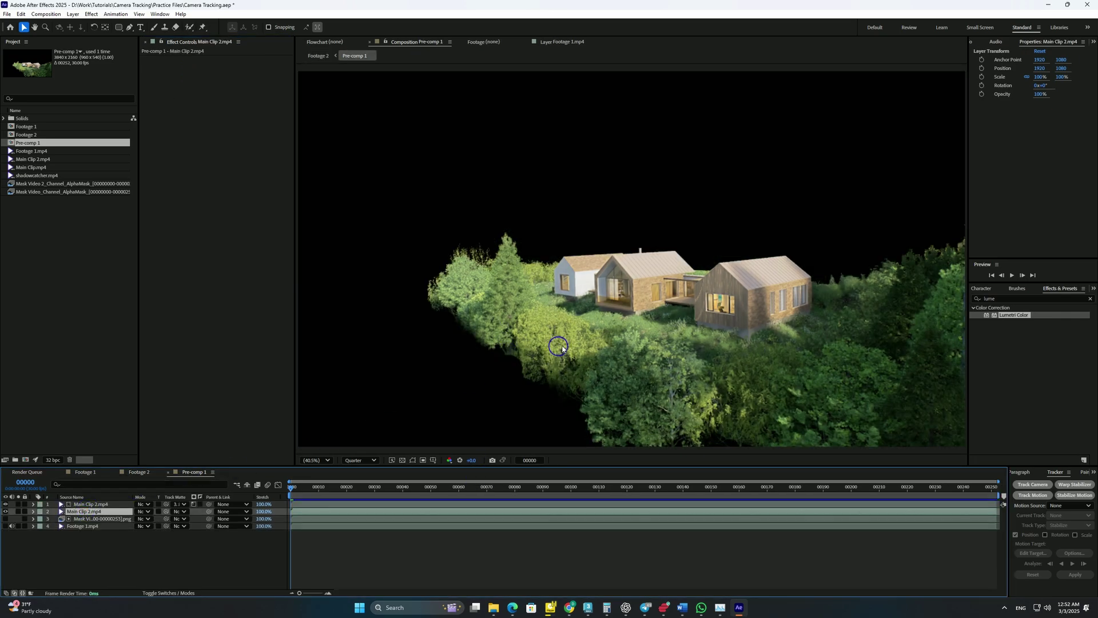
pyautogui.click(86, 504)
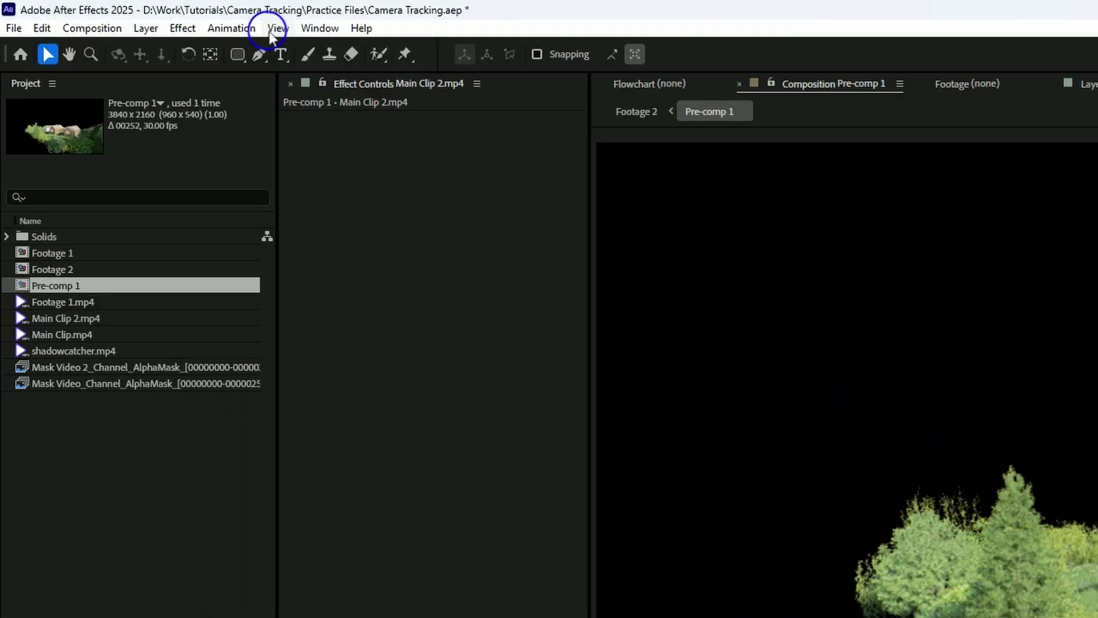
pyautogui.click(136, 14)
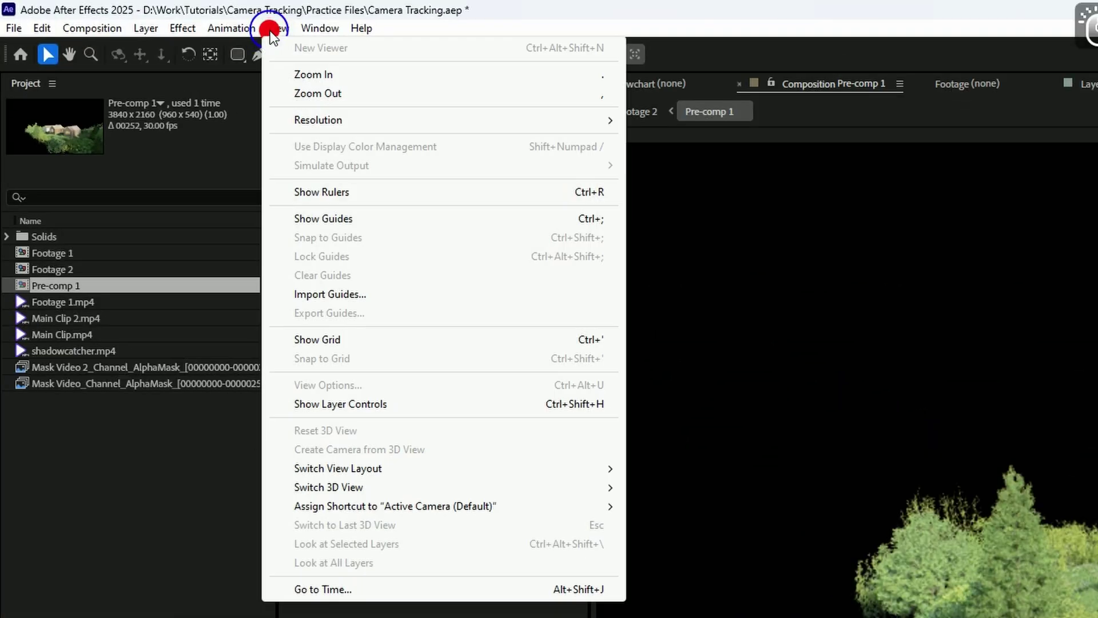
pyautogui.click(341, 404)
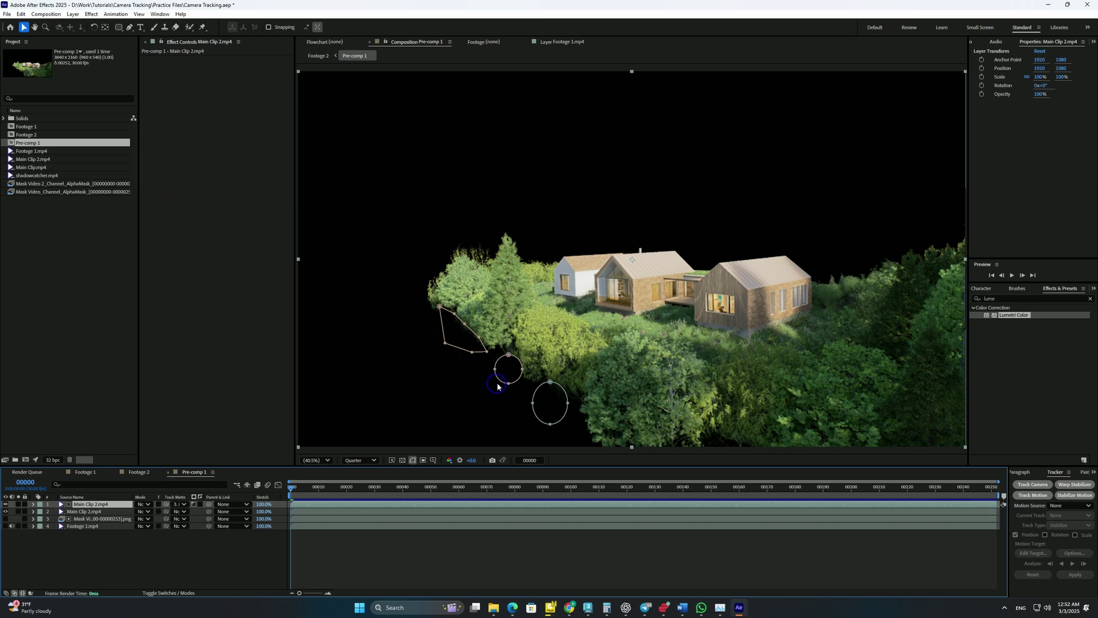
# Step: Try reshaping the small circular mask and changing the second mask's feather, undoing both
pyautogui.moveTo(503, 381); pyautogui.dragTo(508, 342)
pyautogui.click(557, 387)
pyautogui.hotkey('ctrl', 'z')
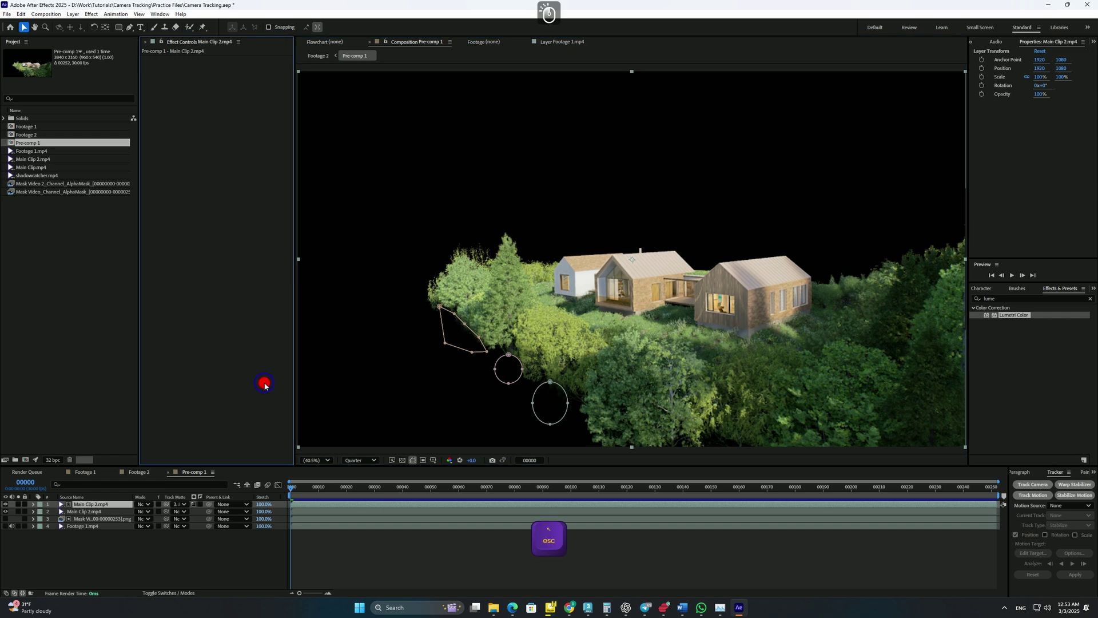
pyautogui.click(32, 504)
pyautogui.click(146, 541)
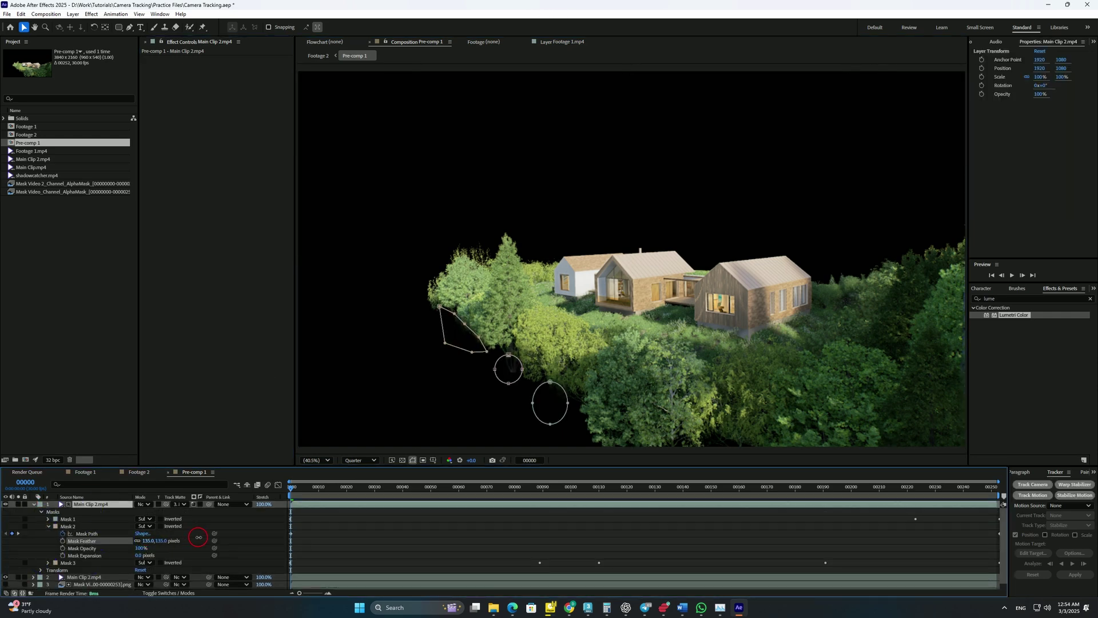
pyautogui.hotkey('ctrl', 'z')
# Step: Reshape the tree masks into a teardrop following the tree, keying Mask Path at frame 00167
pyautogui.moveTo(503, 360)
pyautogui.mouseDown()
pyautogui.moveTo(503, 392)
pyautogui.moveTo(529, 389)
pyautogui.moveTo(517, 360)
pyautogui.mouseUp()
pyautogui.scroll(-10, 681, 477)
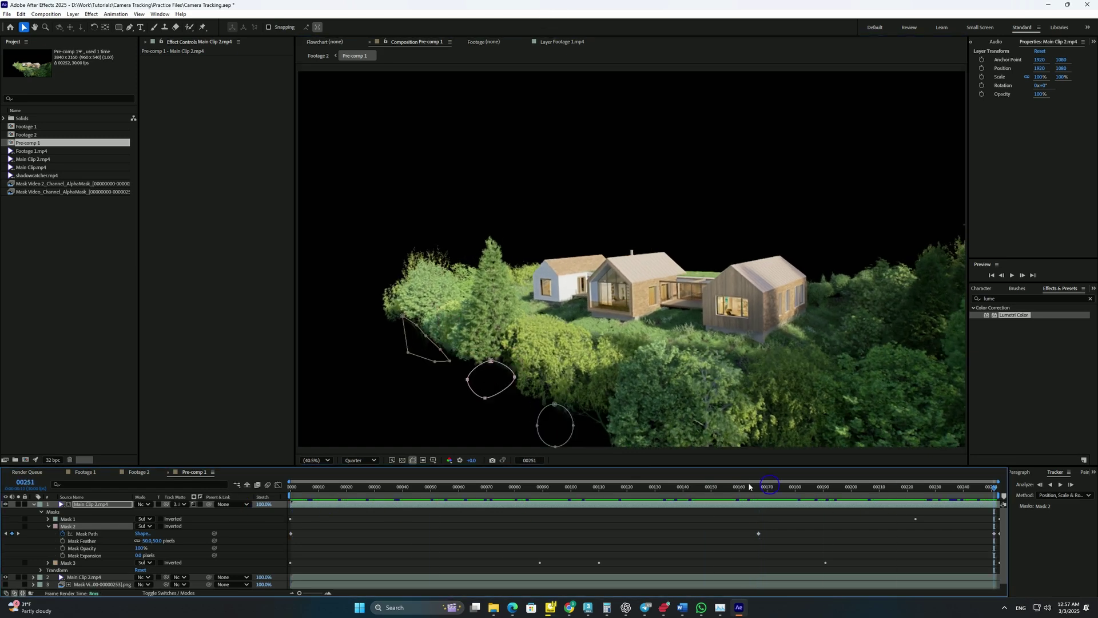
pyautogui.moveTo(606, 426)
pyautogui.mouseDown()
pyautogui.moveTo(614, 442)
pyautogui.moveTo(596, 416)
pyautogui.mouseUp()
pyautogui.click(48, 520)
pyautogui.scroll(15, 583, 412)
pyautogui.scroll(-13, 598, 413)
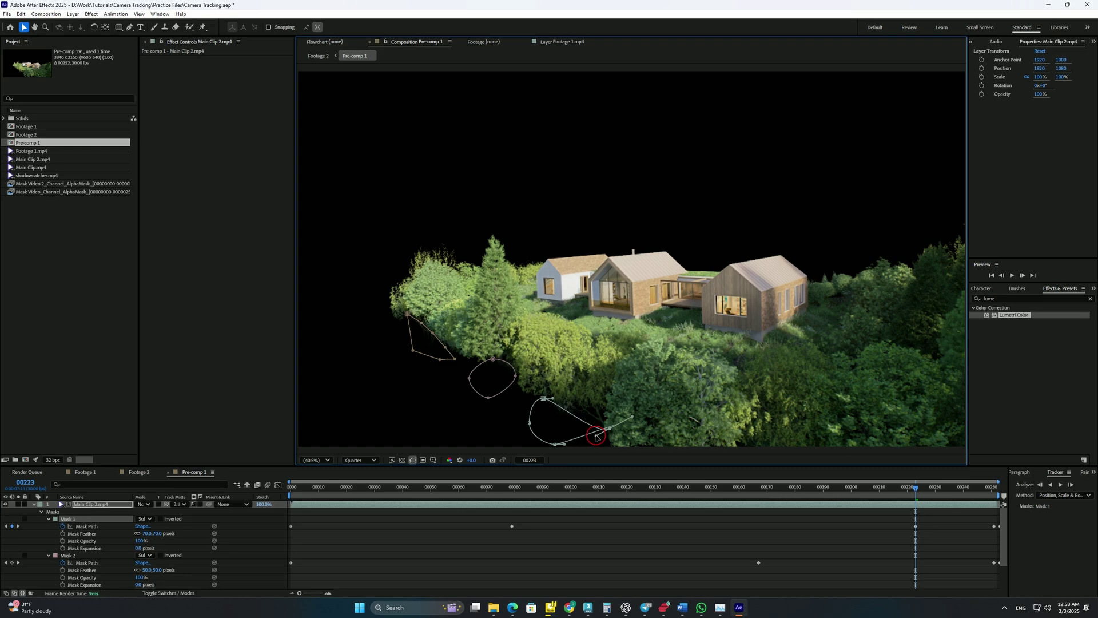
pyautogui.scroll(-3, 745, 533)
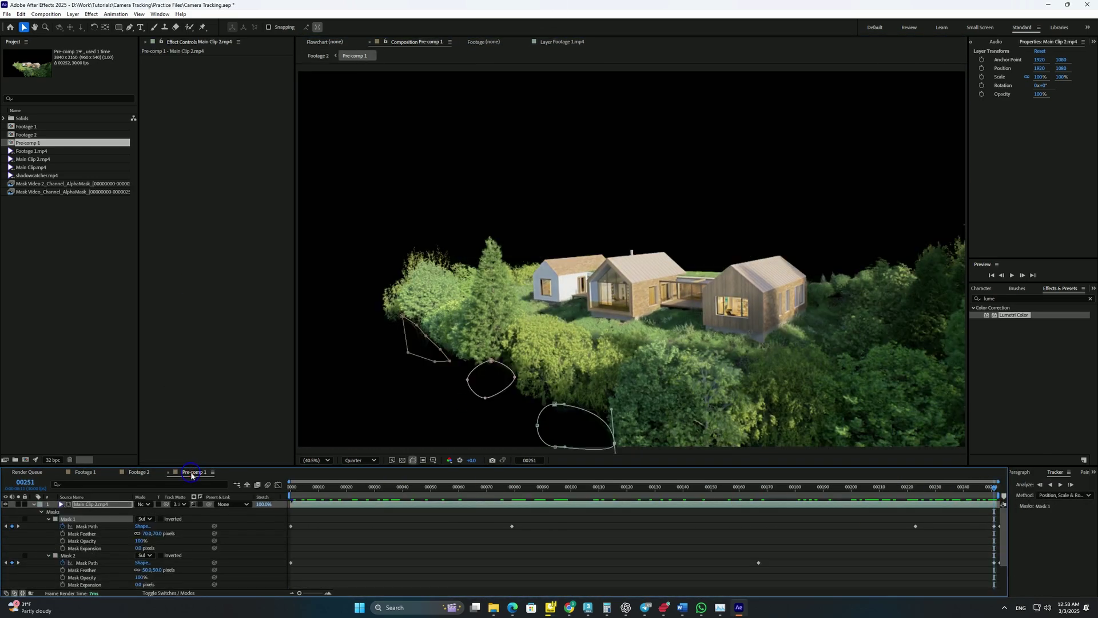
pyautogui.click(517, 378)
pyautogui.click(517, 377)
pyautogui.press('Home')
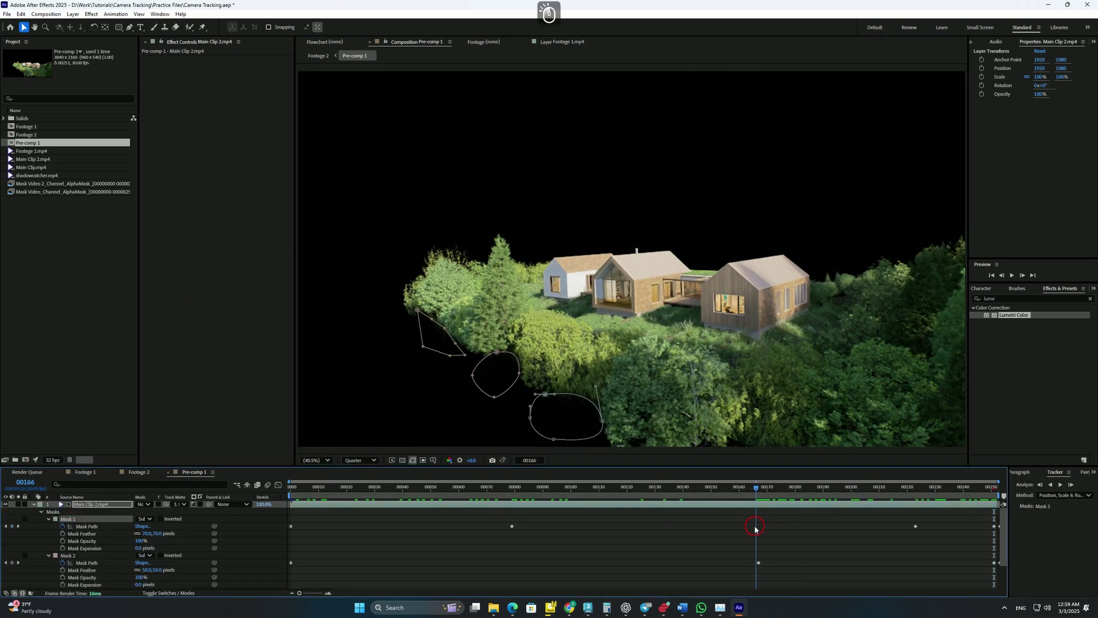
pyautogui.click(531, 413)
# Step: From the clip's last frame, play back the masked clip, stopping twice to inspect the masks
pyautogui.press('End')
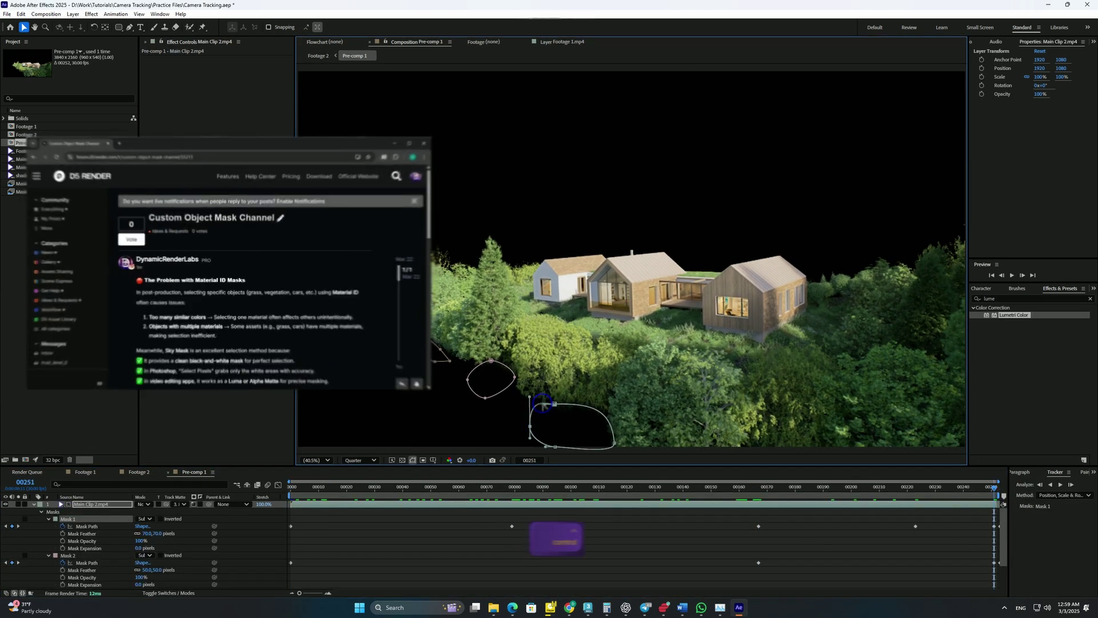
pyautogui.click(1012, 275)
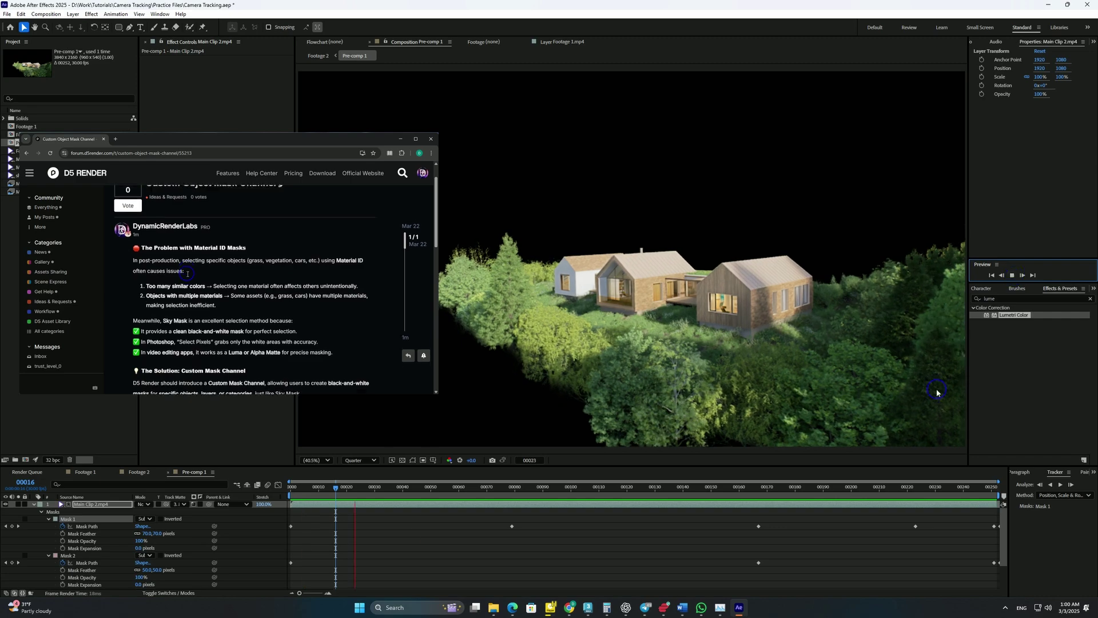
pyautogui.keyDown('ctrl'); pyautogui.click(555, 395); pyautogui.keyUp('ctrl')
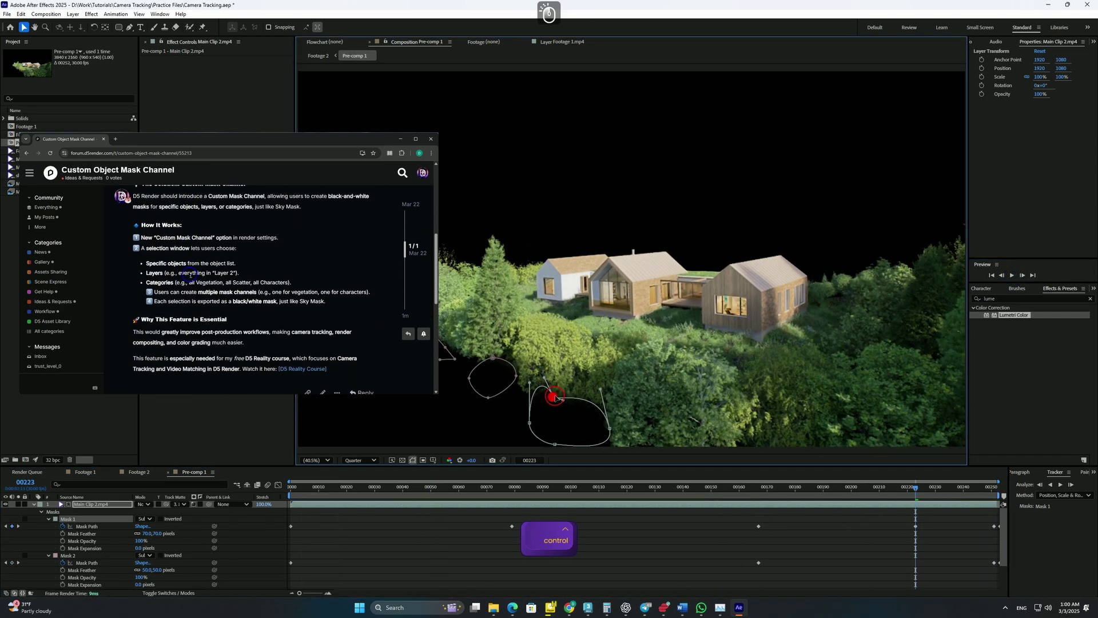
pyautogui.click(1011, 275)
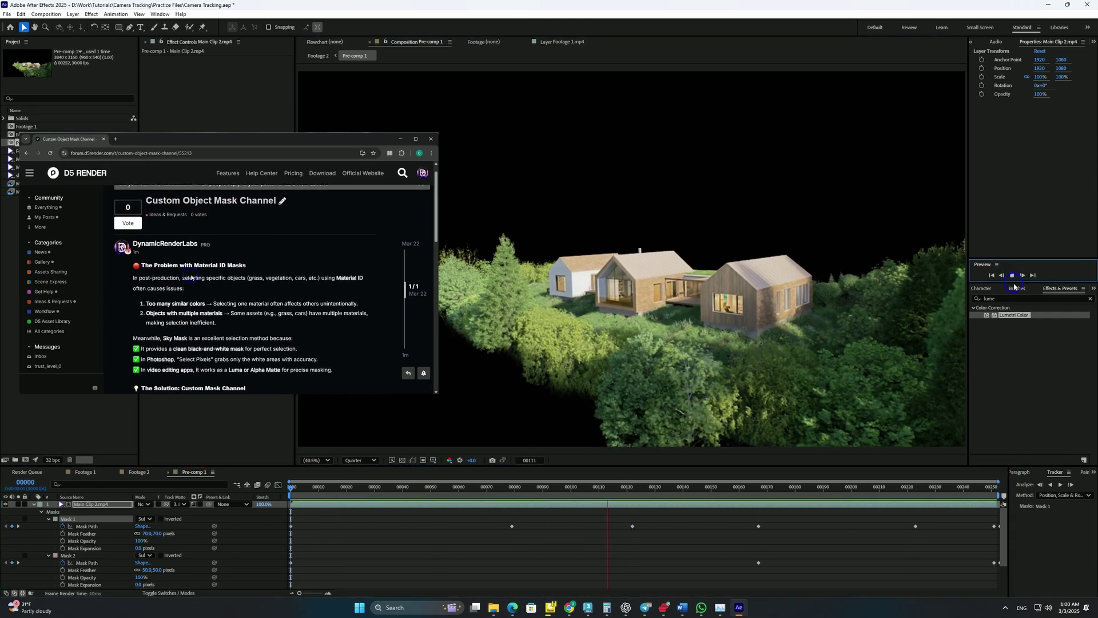
pyautogui.click(583, 405)
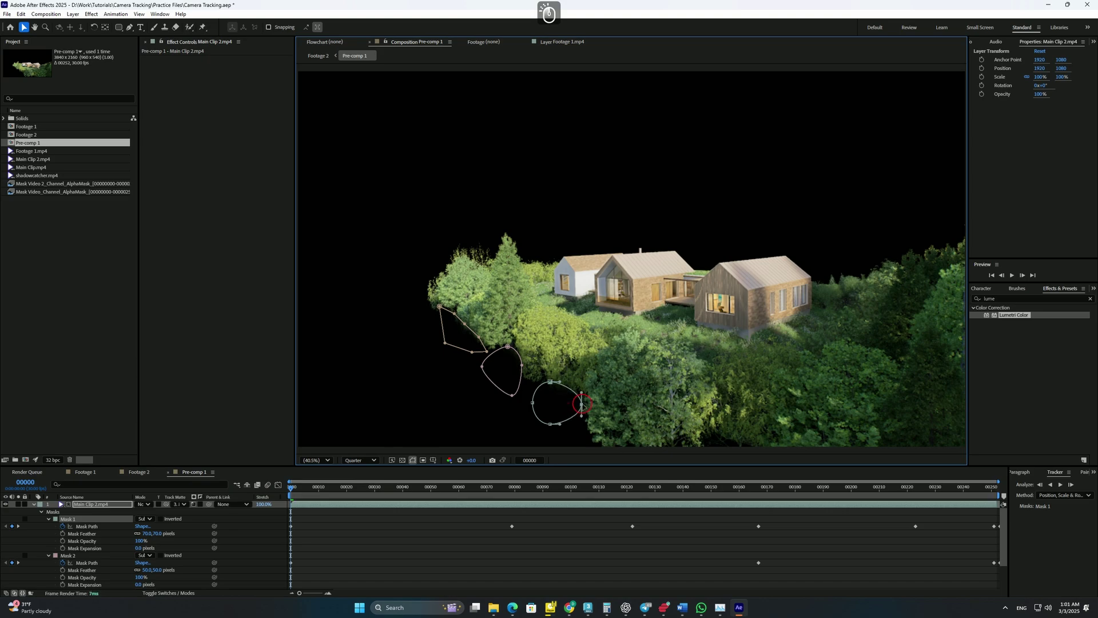
pyautogui.click(1012, 275)
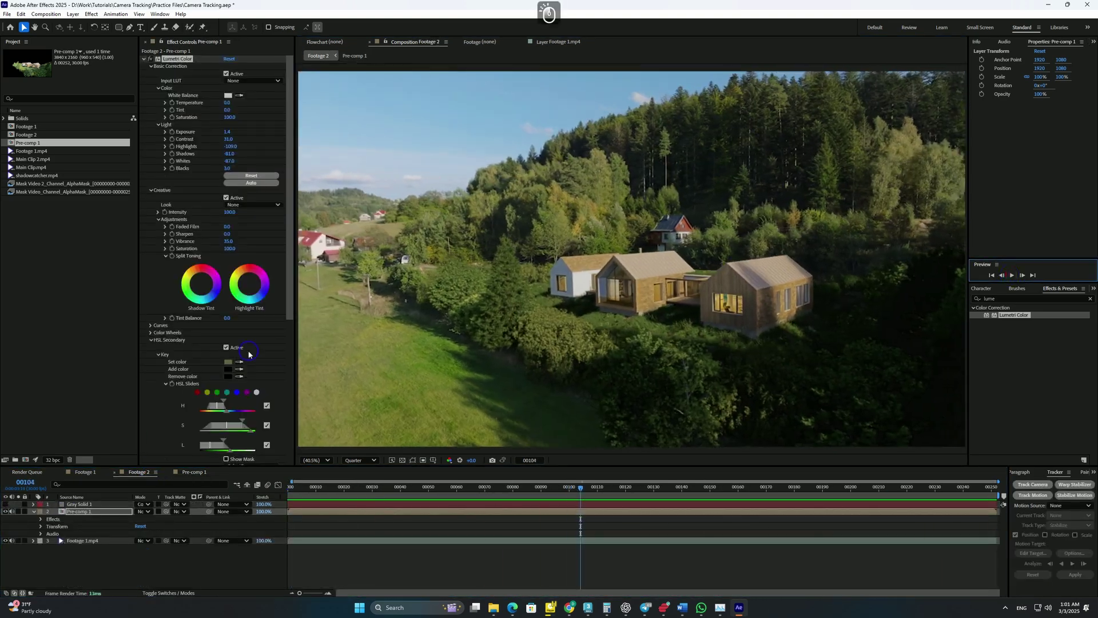
# Step: Scroll Pre-comp 1's Effect Controls down to Lumetri's HSL Secondary section
pyautogui.scroll(-5, 248, 353)
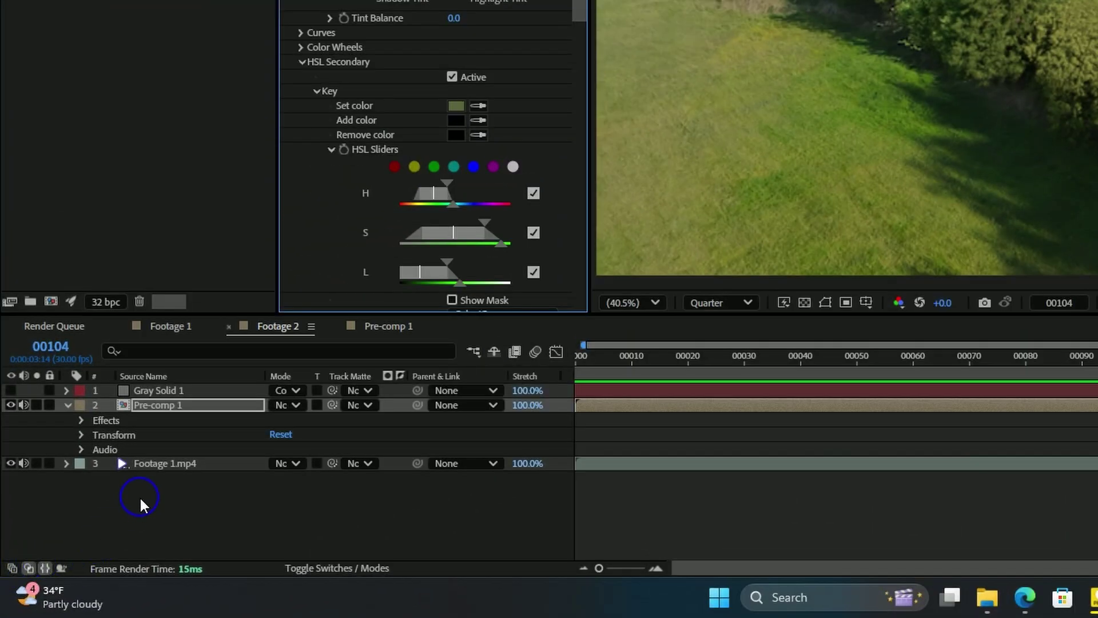
# Step: Add a new adjustment layer to Footage 2 and apply Lumetri Color to it
pyautogui.rightClick(137, 501)
pyautogui.click(303, 293)
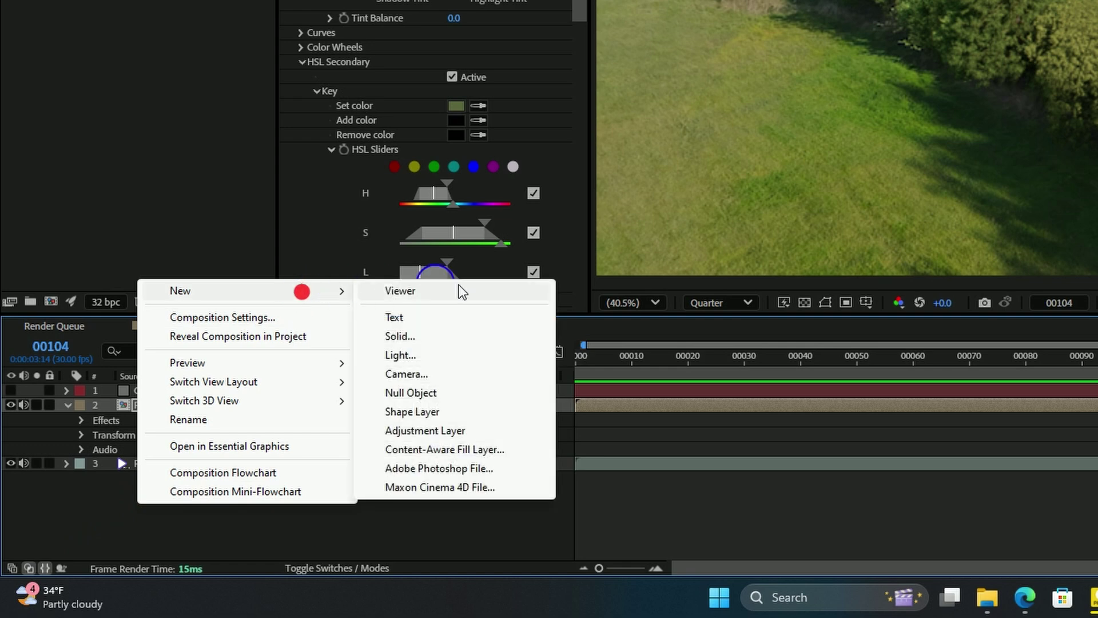
pyautogui.click(438, 429)
pyautogui.click(178, 405)
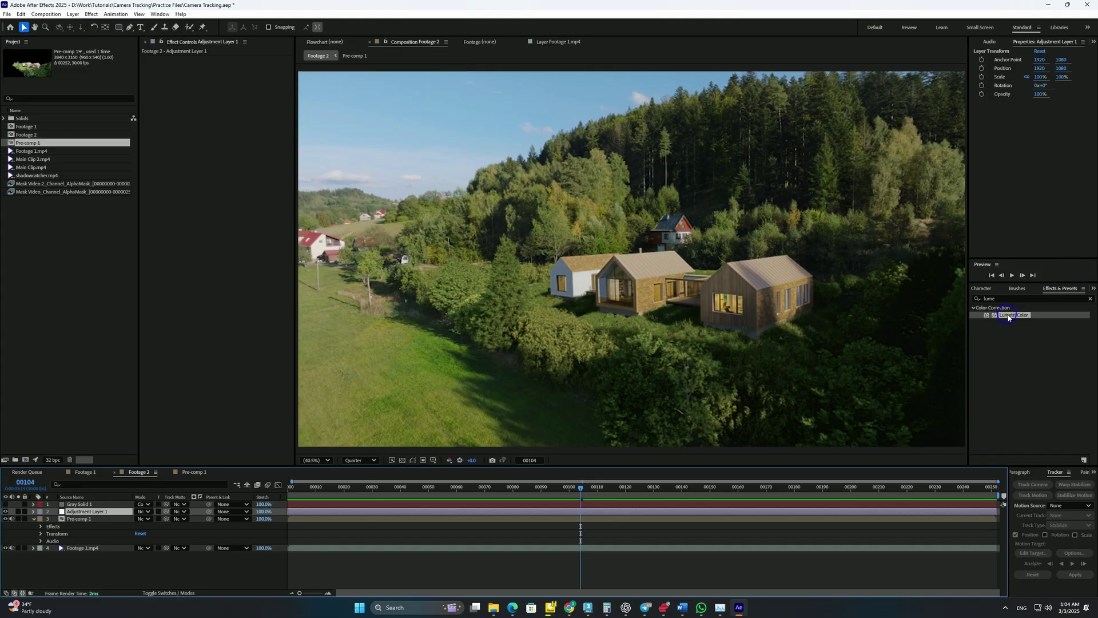
pyautogui.moveTo(1008, 317); pyautogui.dragTo(210, 130)
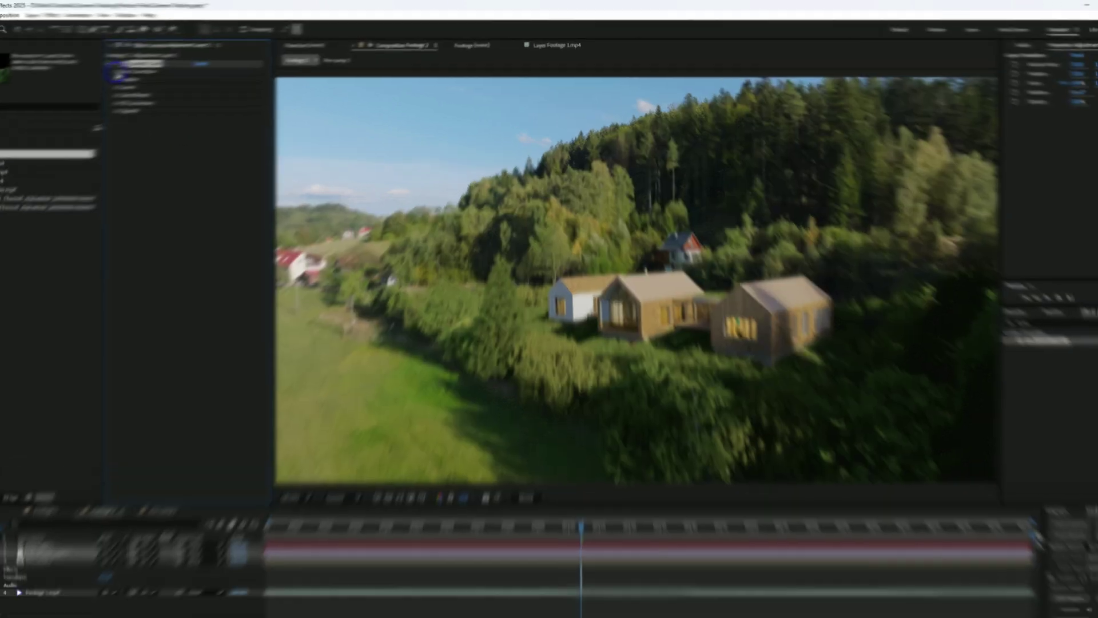
# Step: Set Highlights to -141, darken Shadows, raise Exposure to 1.9 and boost Vibrance to 7
pyautogui.click(150, 65)
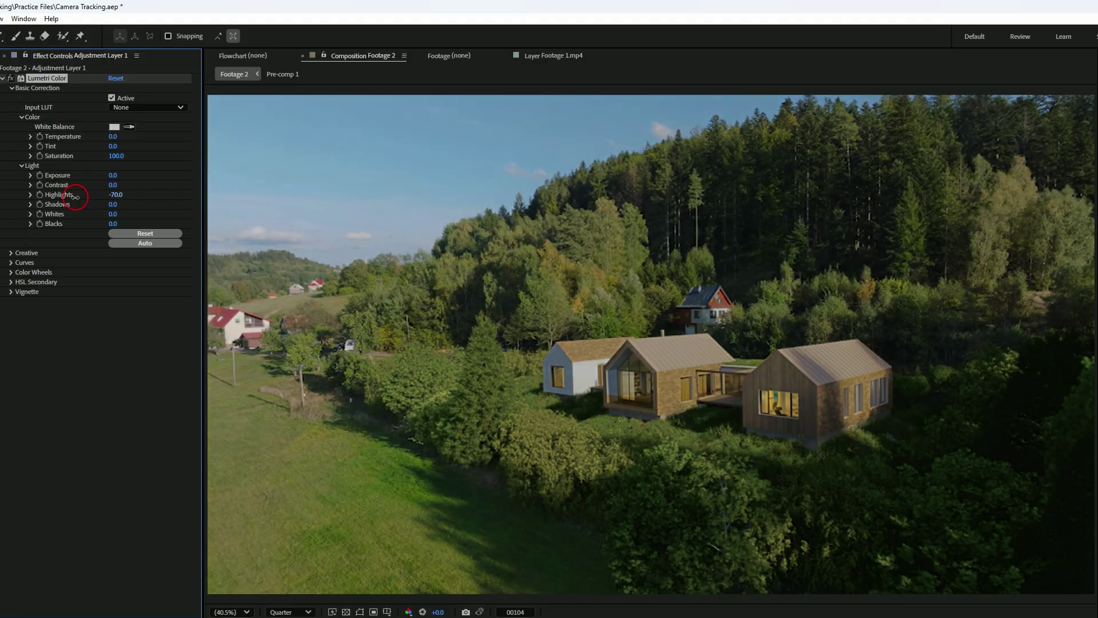
pyautogui.moveTo(56, 203); pyautogui.dragTo(37, 204)
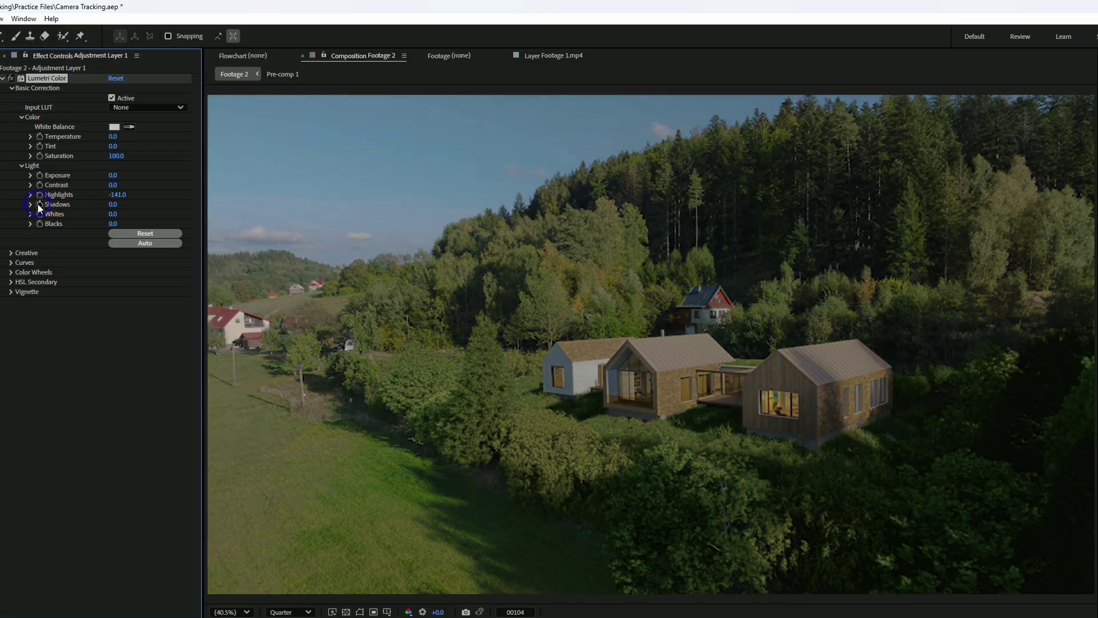
pyautogui.moveTo(108, 205); pyautogui.dragTo(87, 207)
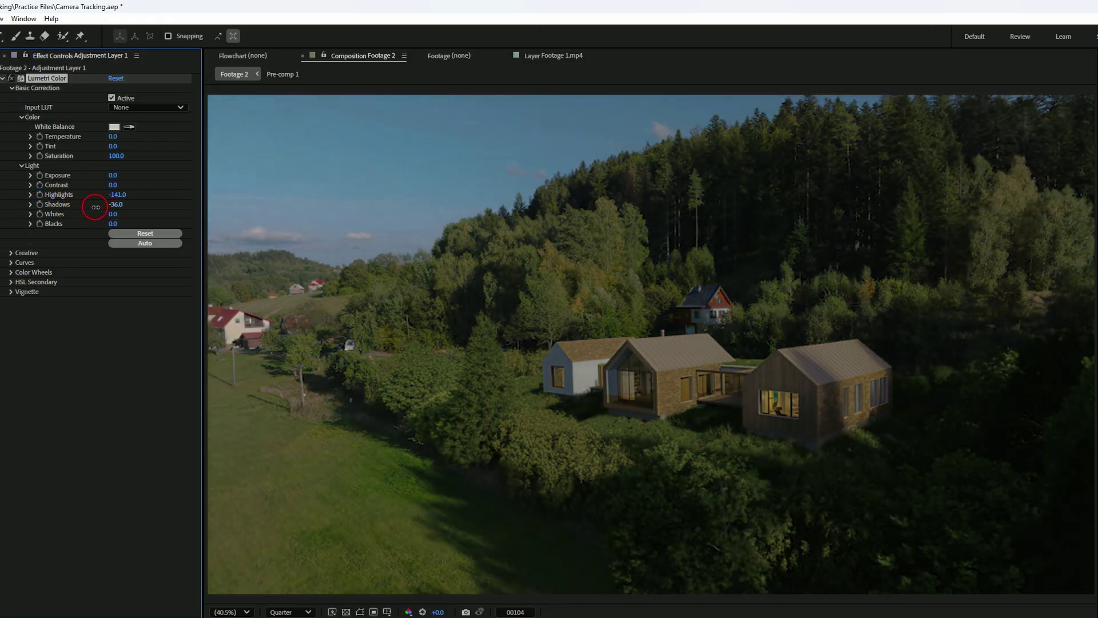
pyautogui.moveTo(113, 179); pyautogui.dragTo(137, 179)
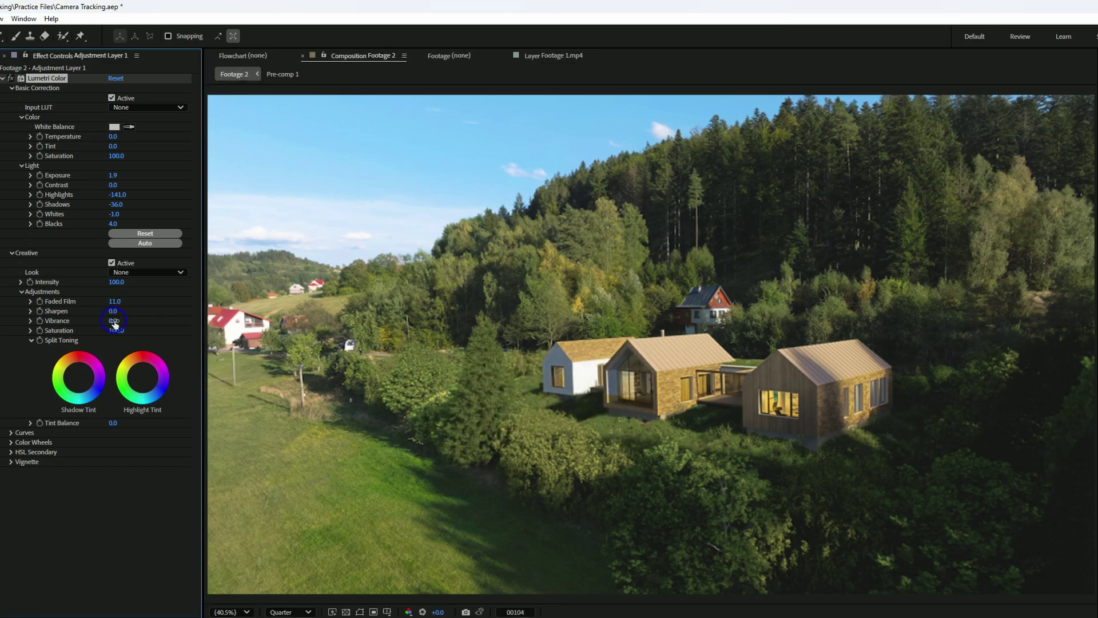
pyautogui.moveTo(115, 320)
pyautogui.mouseDown()
pyautogui.moveTo(149, 320)
pyautogui.moveTo(131, 330)
pyautogui.mouseUp()
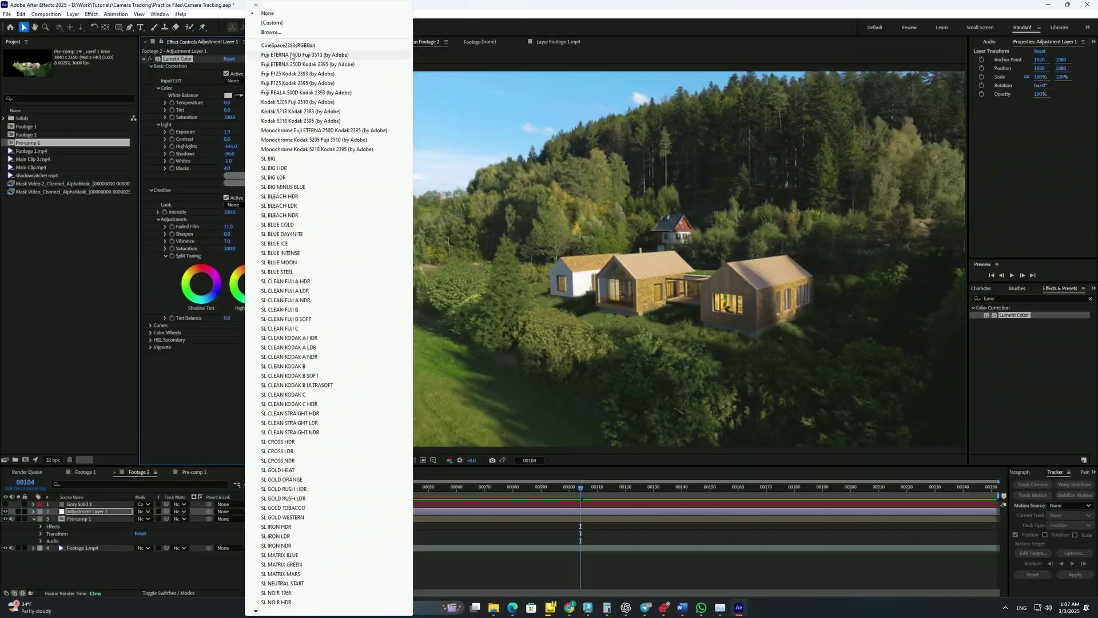
# Step: Try the Fuji REALA 500D Kodak 2393 and SL MATRIX MARS preset looks
pyautogui.click(306, 93)
pyautogui.click(234, 204)
pyautogui.click(291, 442)
pyautogui.click(234, 205)
pyautogui.click(280, 574)
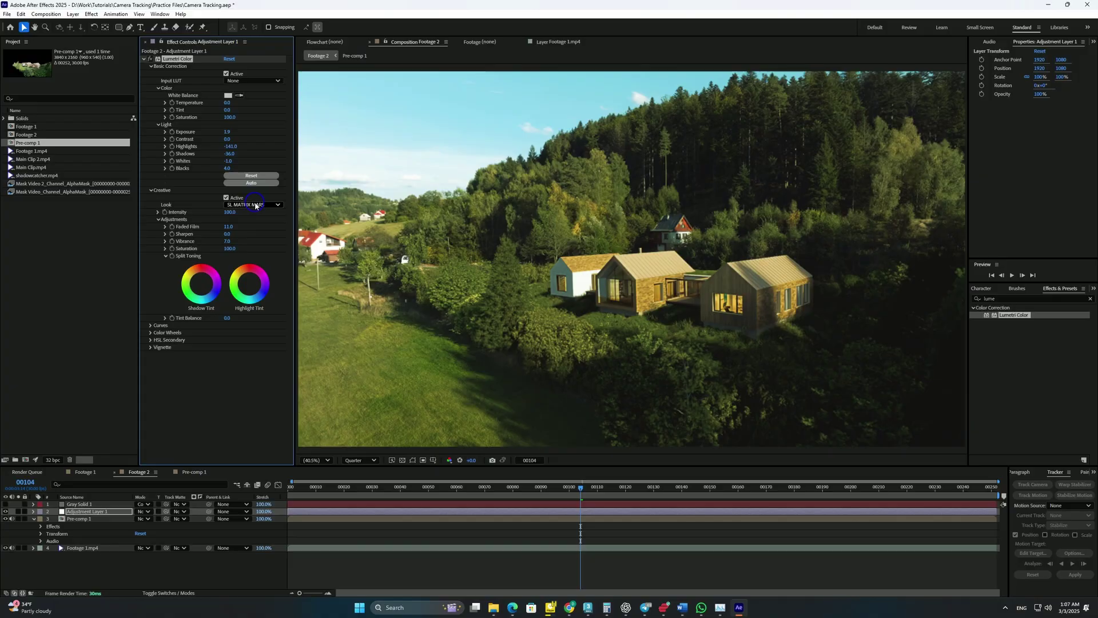
# Step: Load the Colbalt 01 LUT file as the Creative look at Intensity 40
pyautogui.click(255, 206)
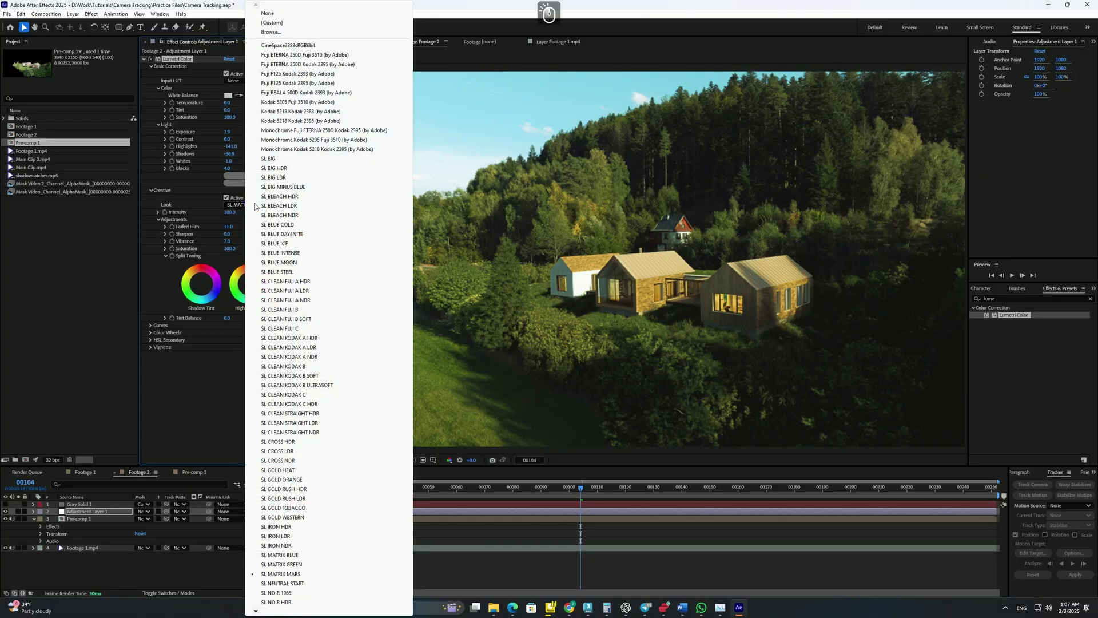
pyautogui.click(271, 32)
pyautogui.doubleClick(161, 89)
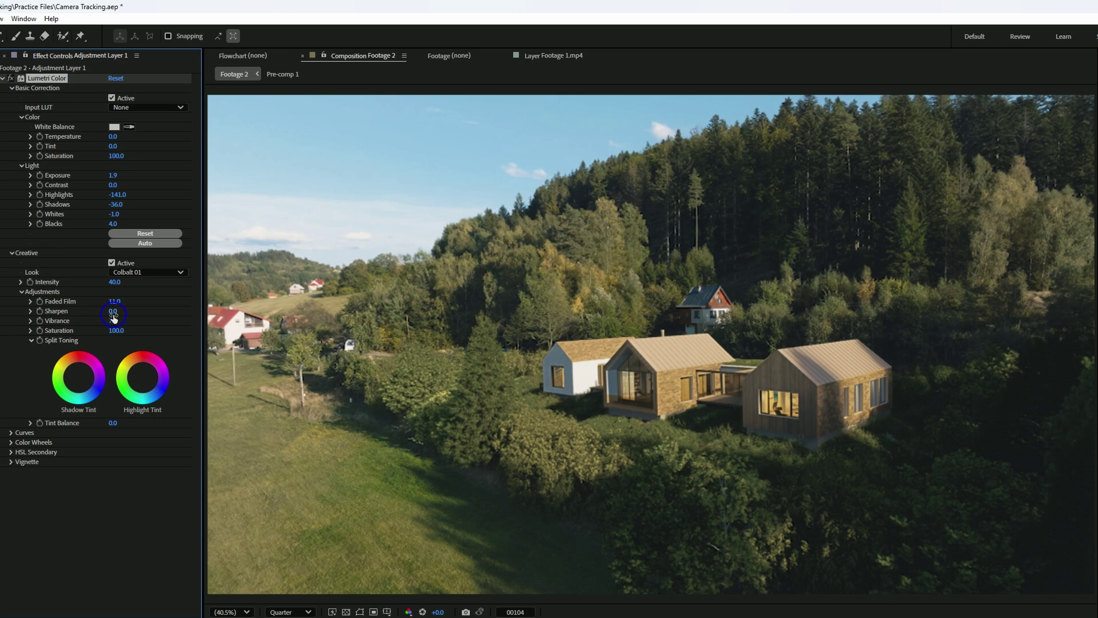
# Step: Tint shadows and highlights, set Tint Balance -61, add a vignette: Amount -1, Midpoint 47, Feather 53
pyautogui.moveTo(85, 386); pyautogui.dragTo(80, 379)
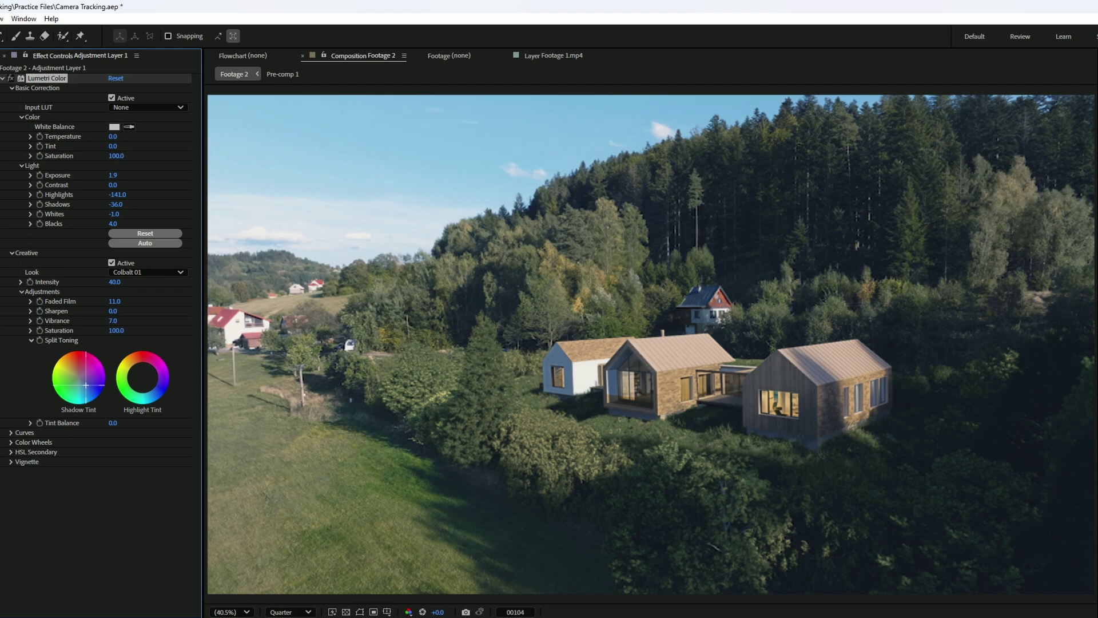
pyautogui.click(143, 384)
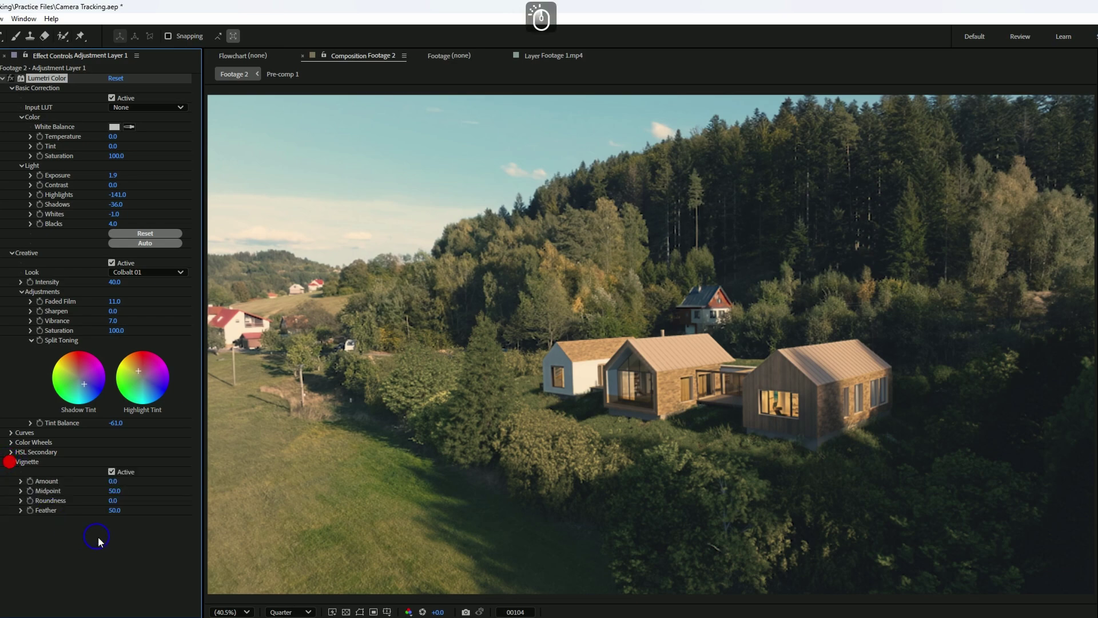
pyautogui.moveTo(114, 482); pyautogui.dragTo(159, 509)
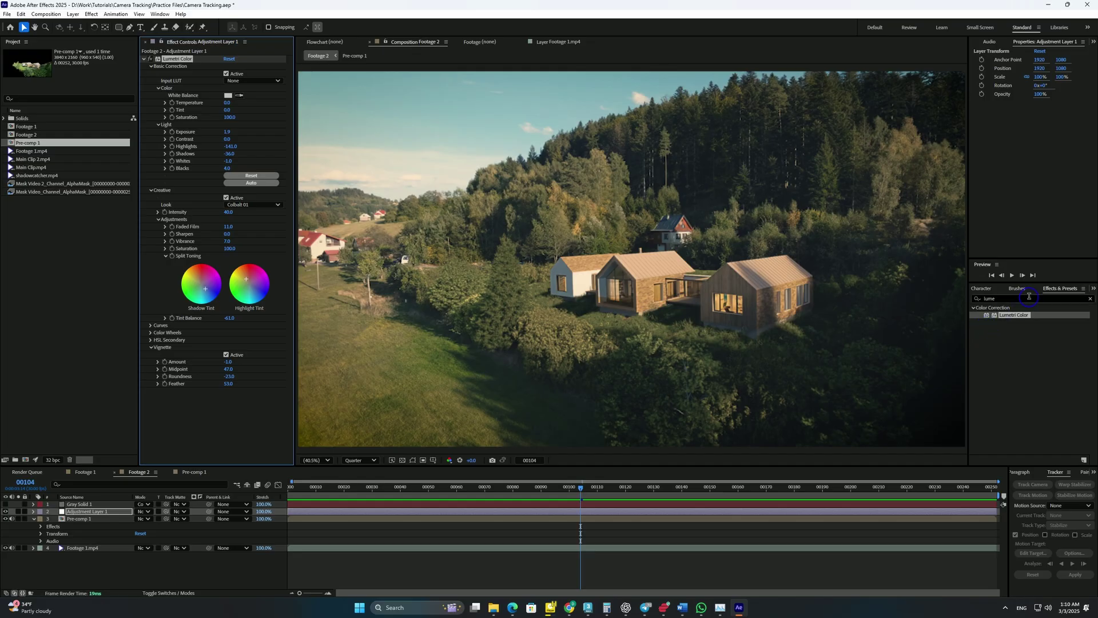
# Step: Search 'noi' in Effects & Presets and apply the Noise effect to the composite
pyautogui.doubleClick(1024, 297)
pyautogui.write('noi')
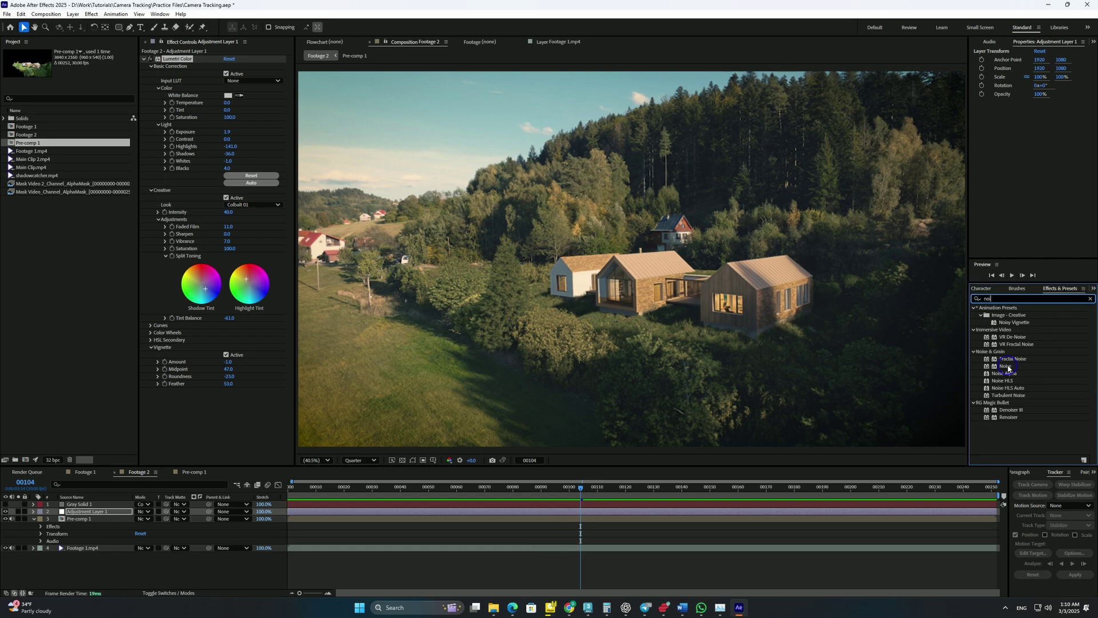
pyautogui.moveTo(1008, 366); pyautogui.dragTo(805, 367)
pyautogui.moveTo(651, 340); pyautogui.dragTo(652, 341)
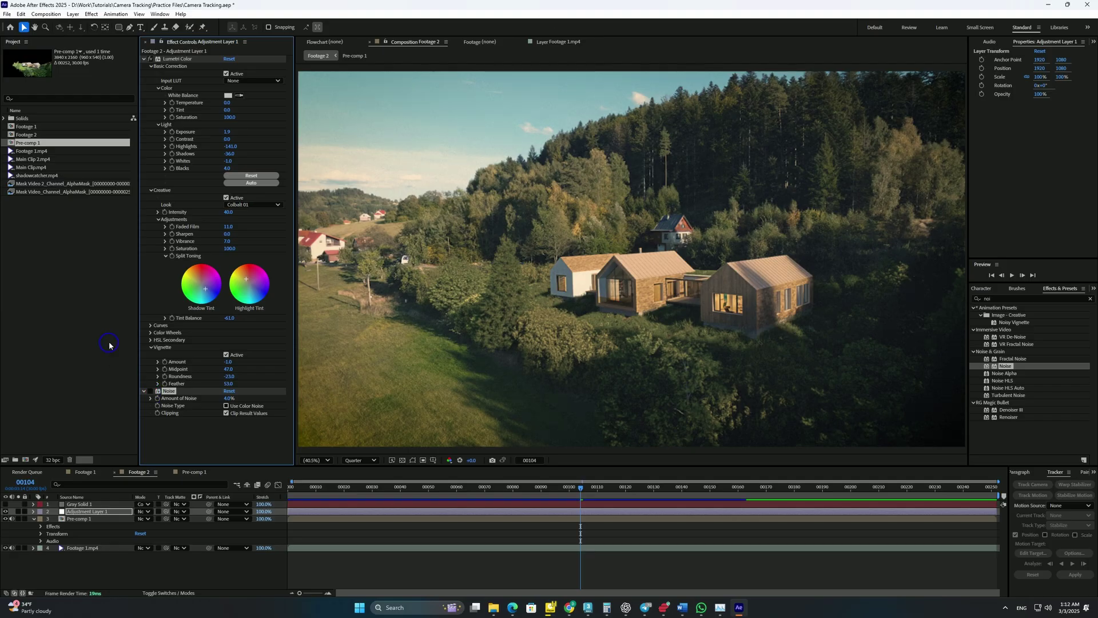
# Step: Import the 35mm Fine.mp4 grain clip and add it to the composition as a layer
pyautogui.doubleClick(109, 339)
pyautogui.doubleClick(348, 97)
pyautogui.moveTo(43, 157); pyautogui.dragTo(86, 509)
pyautogui.click(142, 512)
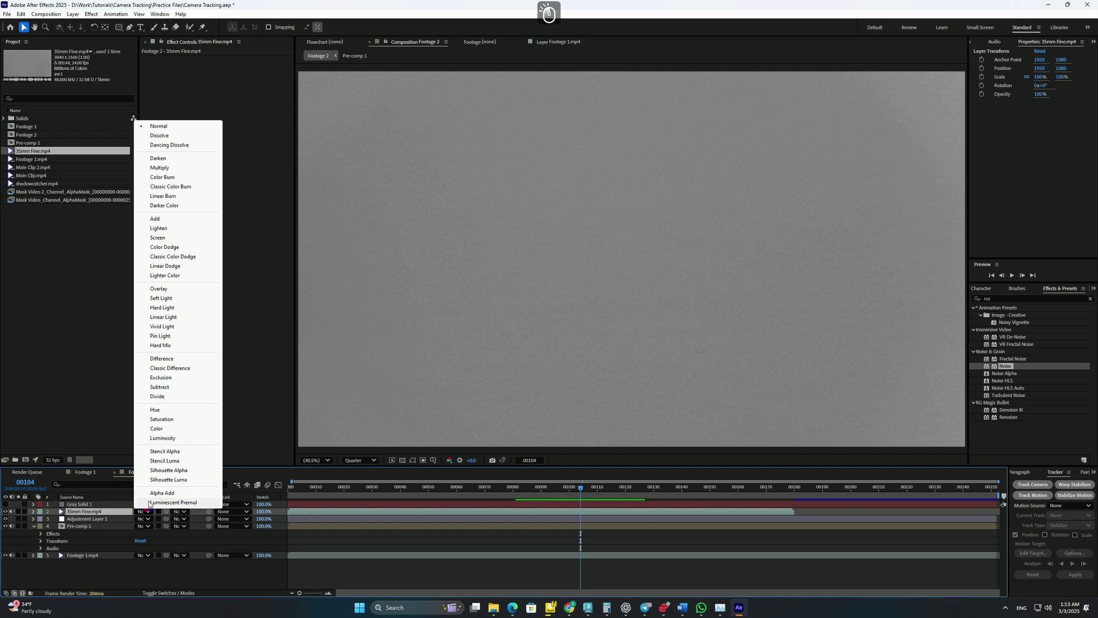
# Step: Set the 35mm Fine.mp4 grain layer to Overlay mode and show only its Opacity property
pyautogui.click(167, 290)
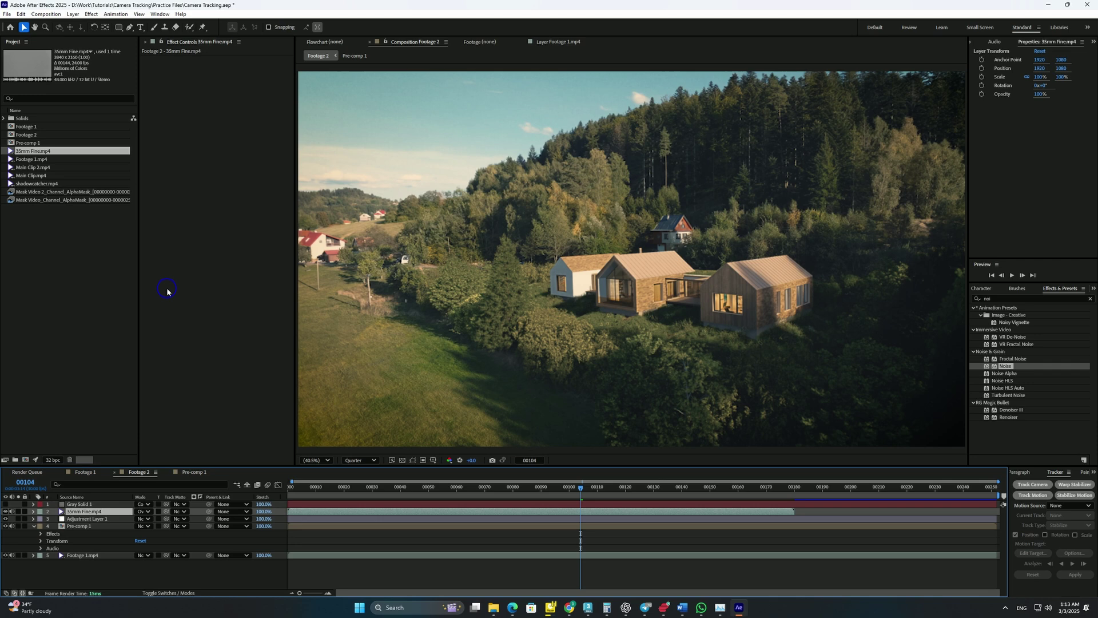
pyautogui.click(33, 511)
pyautogui.click(41, 519)
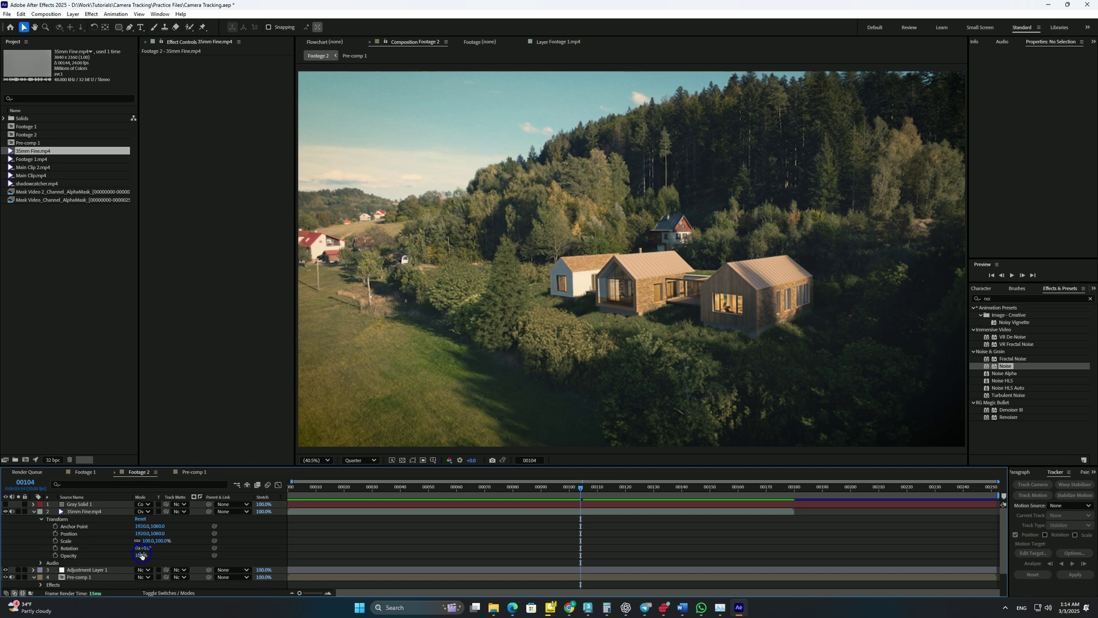
pyautogui.click(41, 519)
pyautogui.click(33, 512)
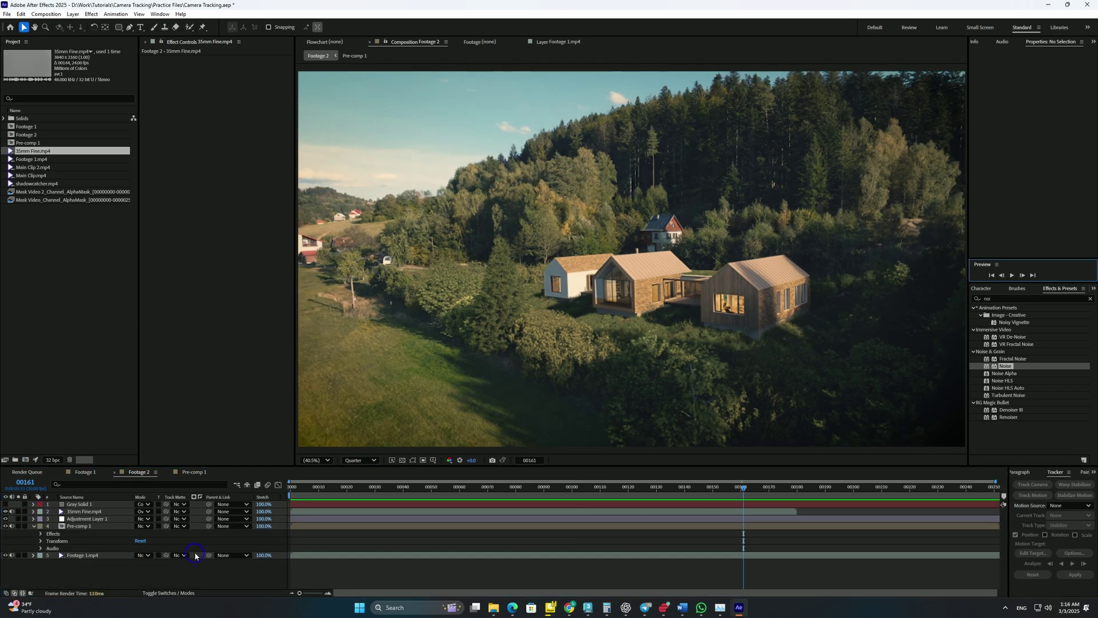
pyautogui.press('t')
pyautogui.click(94, 518)
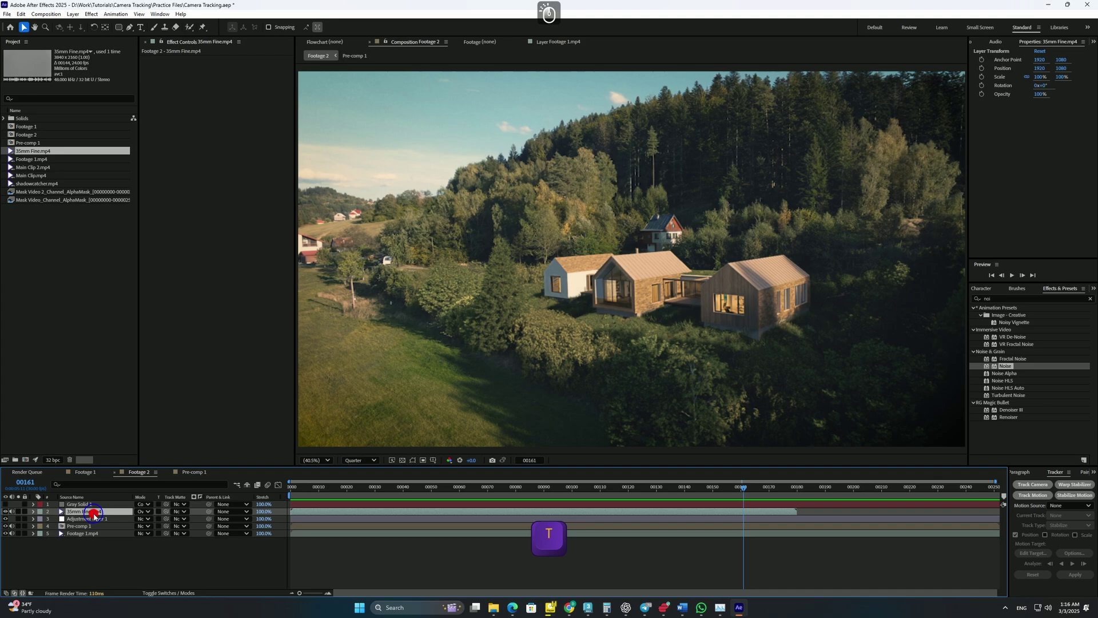
pyautogui.press('t')
pyautogui.click(133, 533)
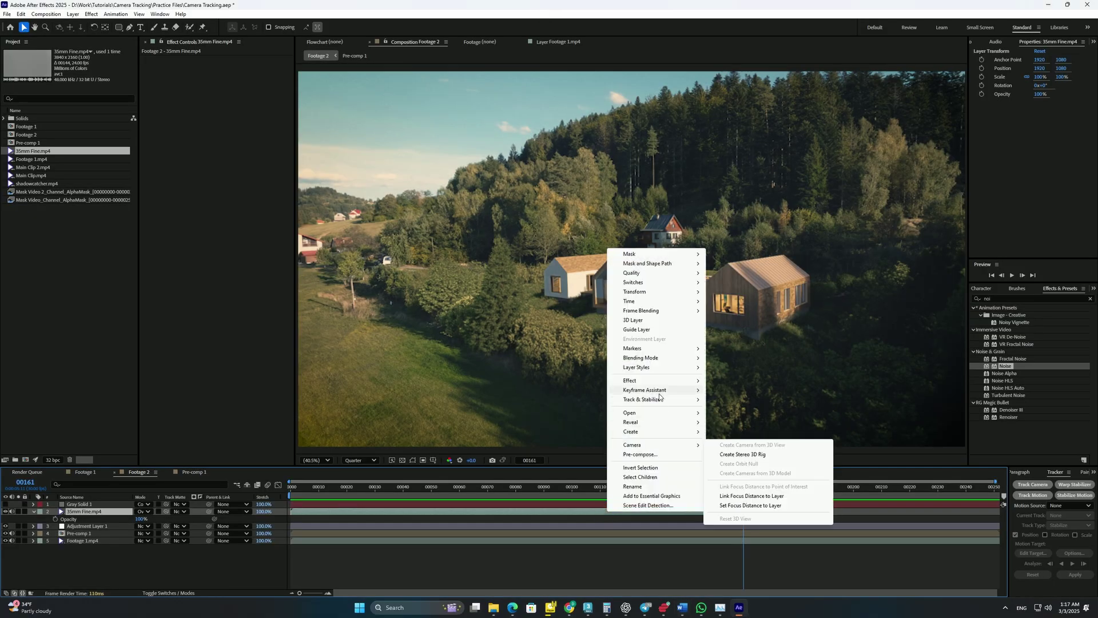
# Step: Enable Time Remapping on the grain layer and give Time Remap a loopOut() expression
pyautogui.click(648, 301)
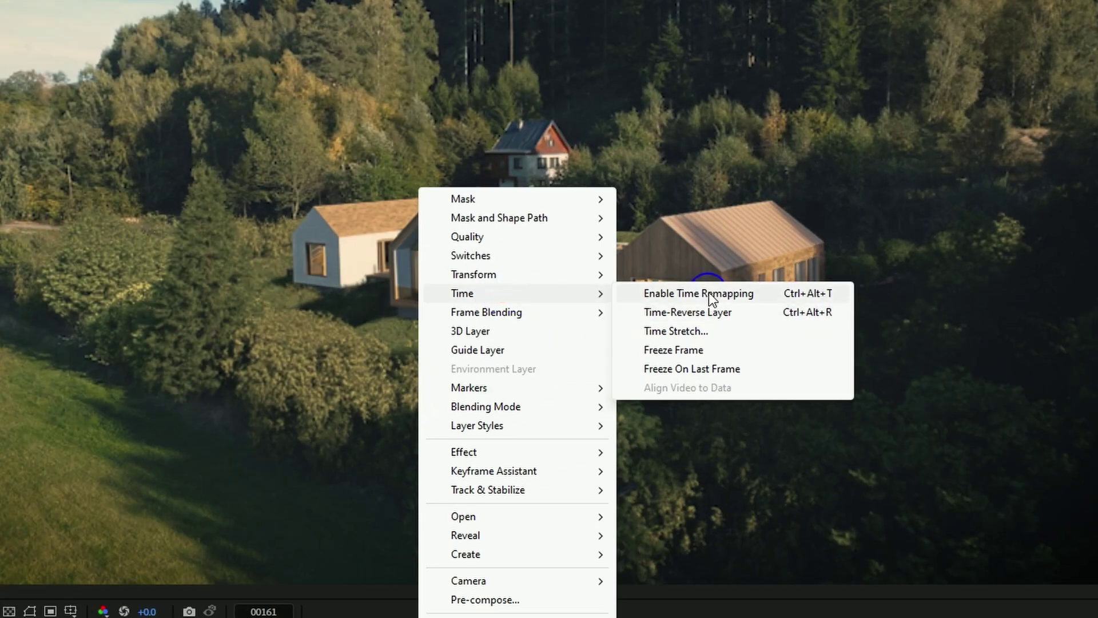
pyautogui.click(702, 292)
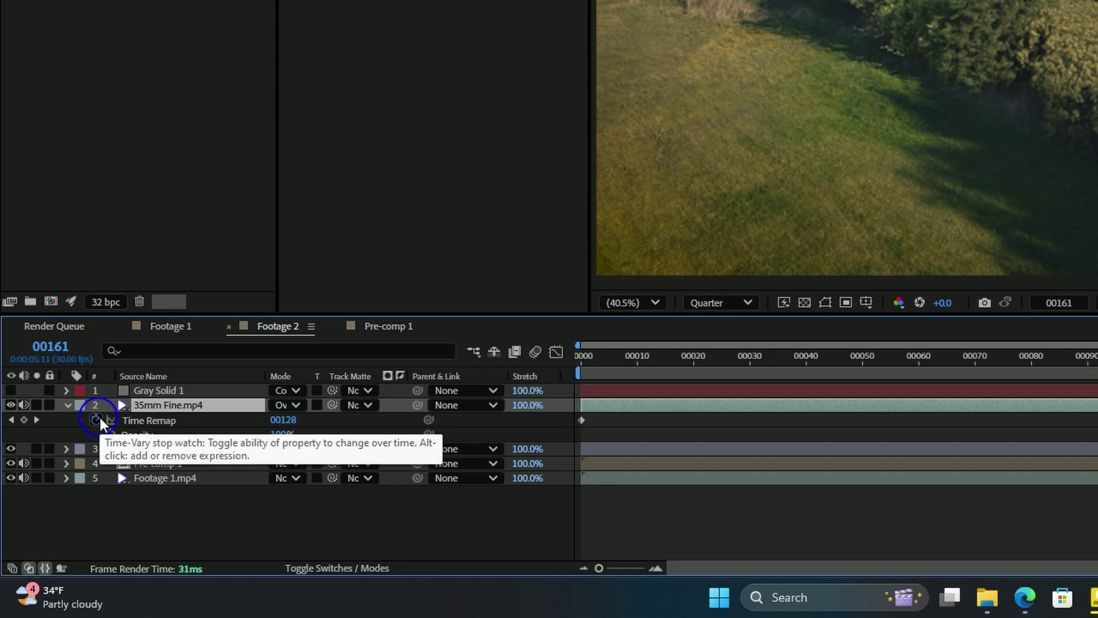
pyautogui.keyDown('alt'); pyautogui.click(96, 420); pyautogui.keyUp('alt')
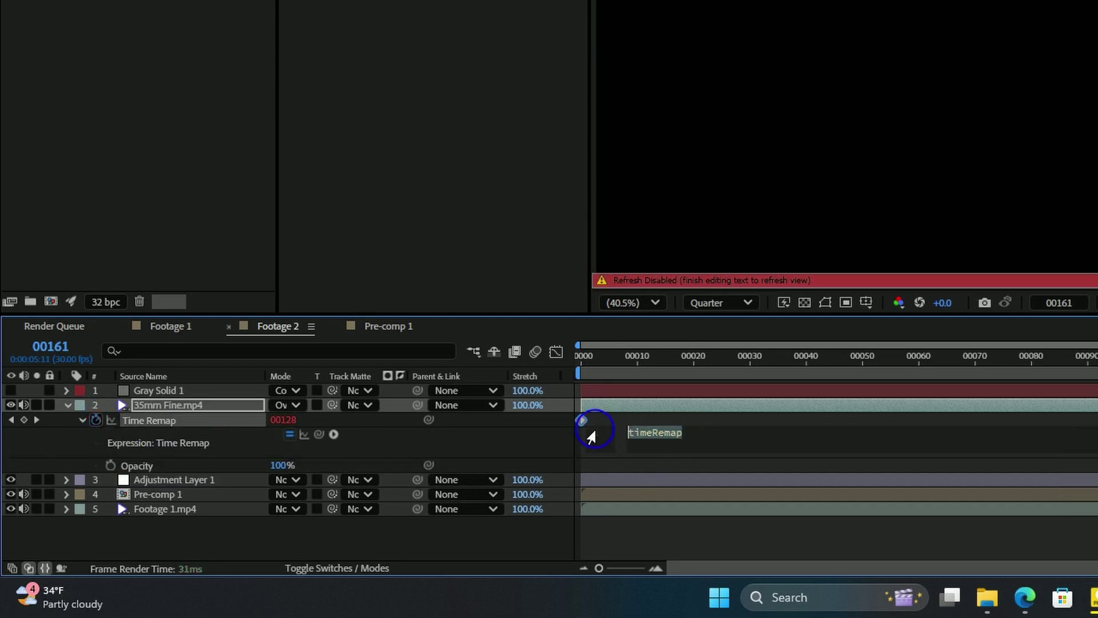
pyautogui.write('loop')
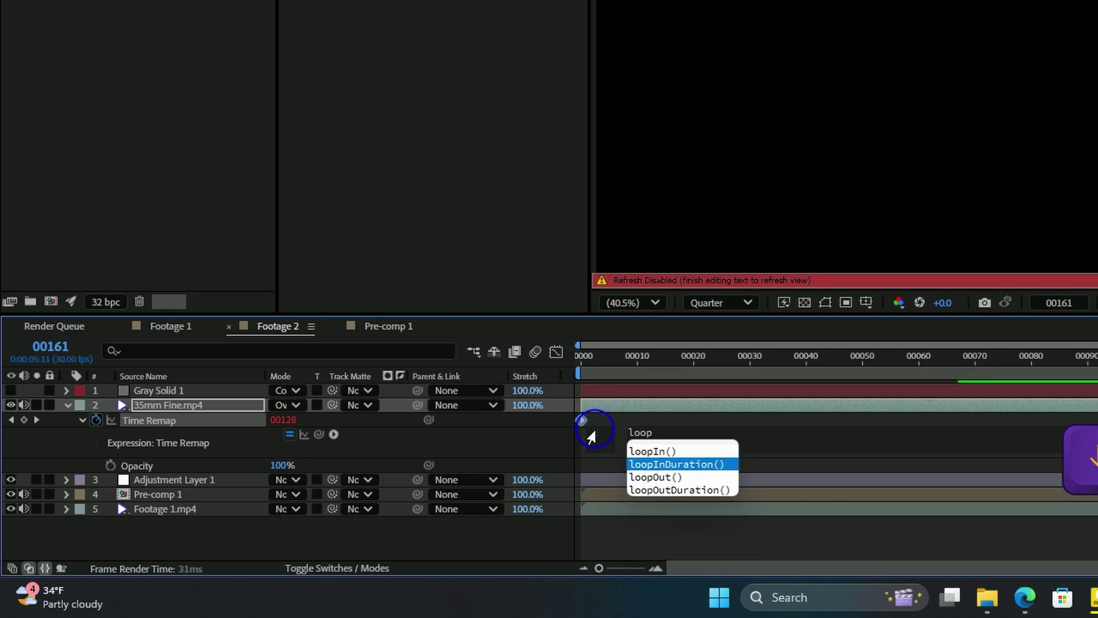
pyautogui.press('Return')
pyautogui.click(821, 510)
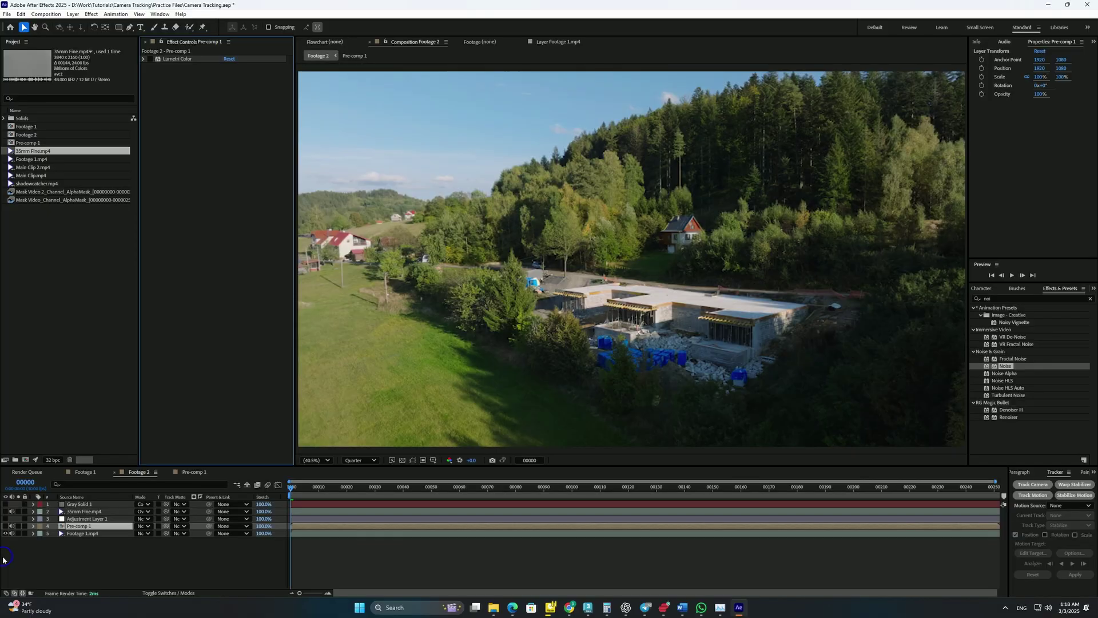
# Step: Re-enable Pre-comp 1, the Lumetri Color grade and Adjustment Layer 1, then play the composite
pyautogui.click(7, 527)
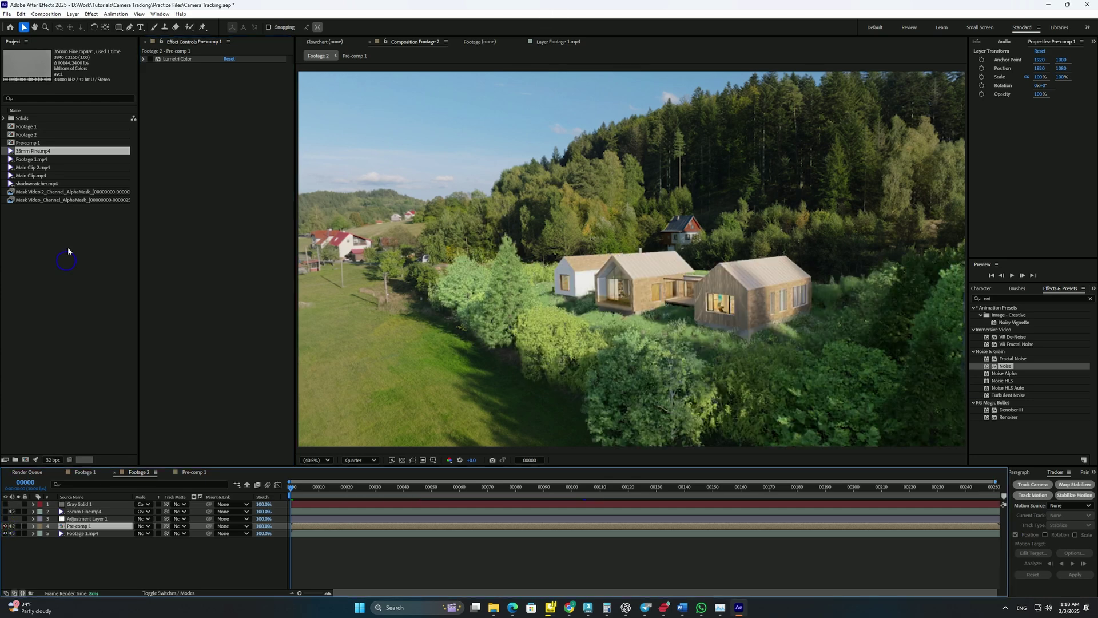
pyautogui.click(151, 60)
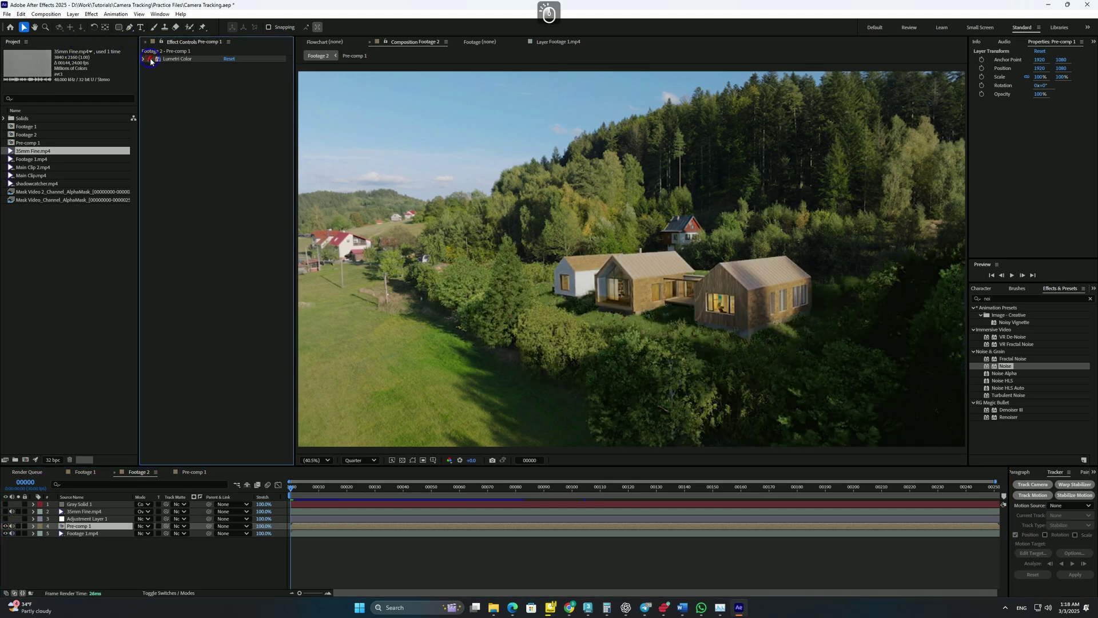
pyautogui.click(7, 518)
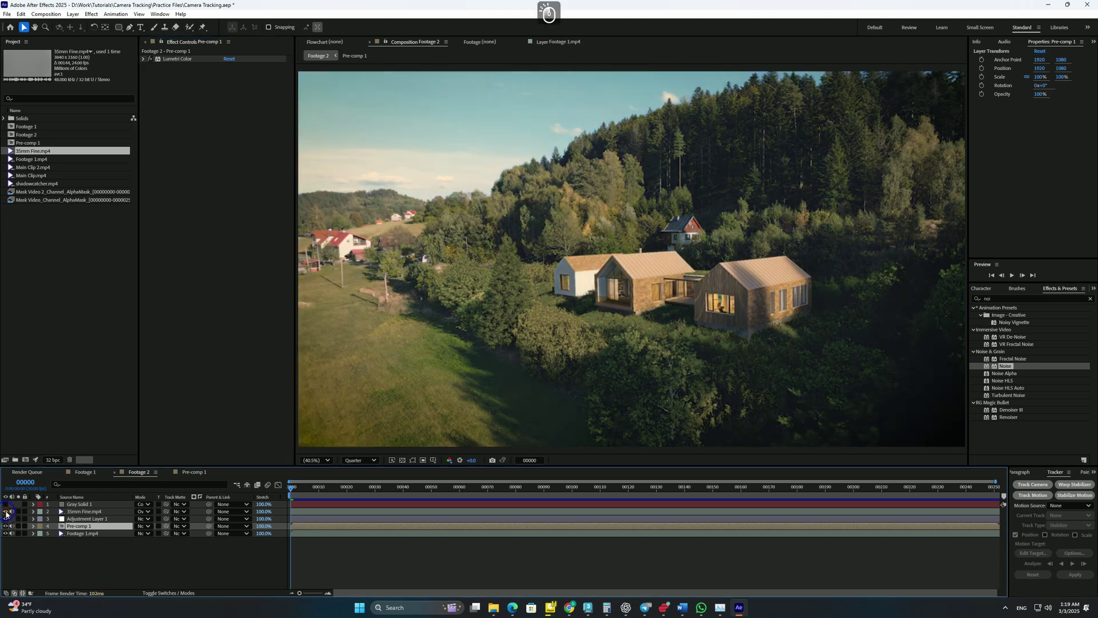
pyautogui.click(1033, 275)
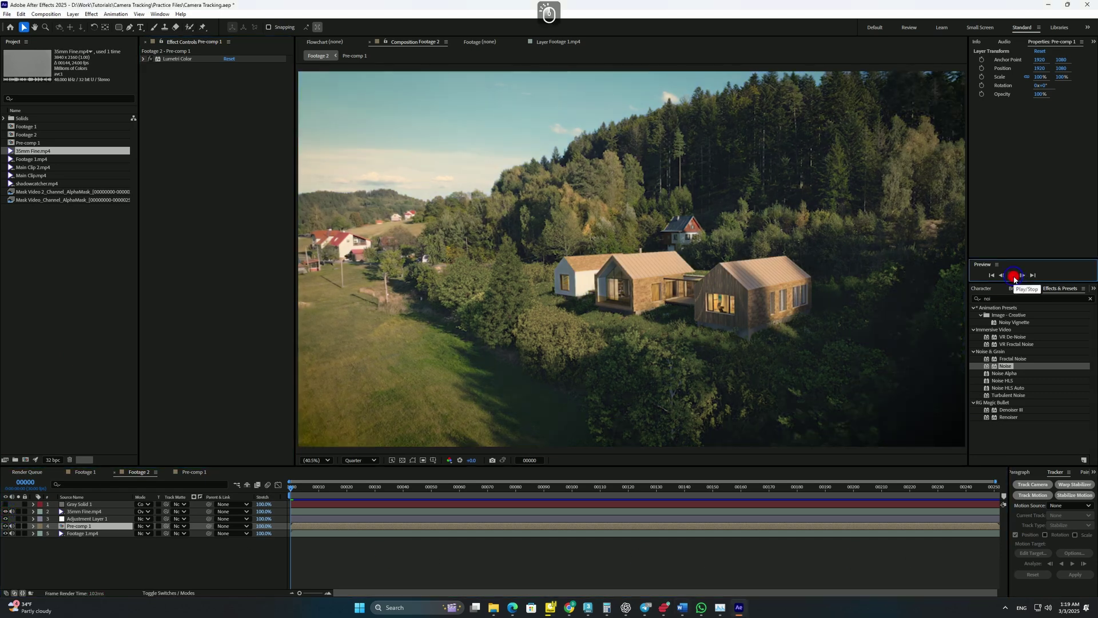
pyautogui.click(1013, 275)
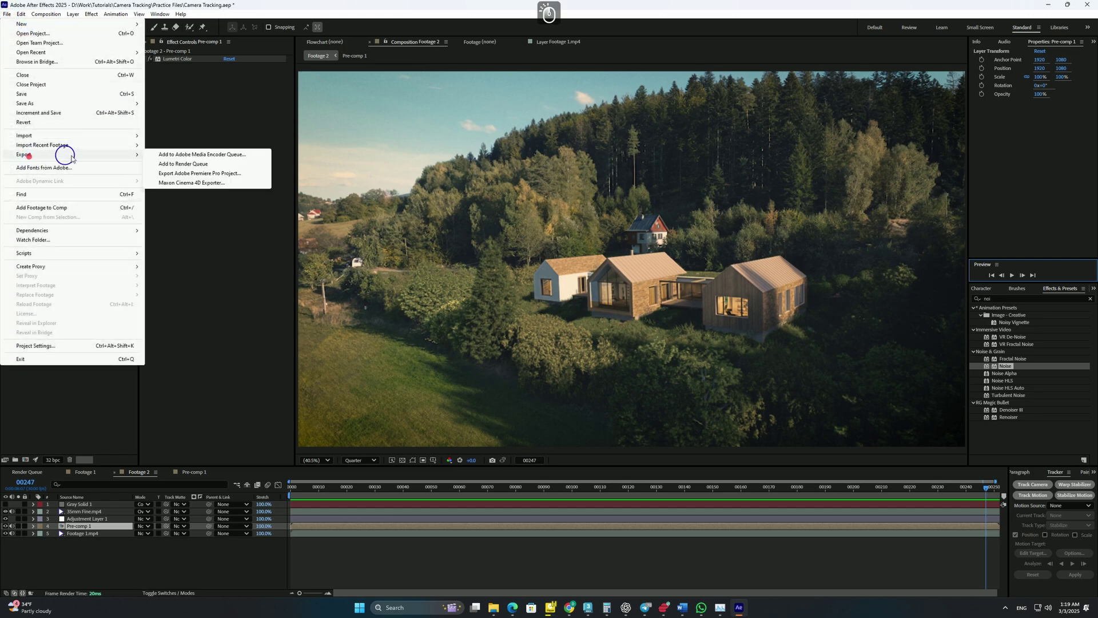
# Step: Queue Footage 2 for rendering with H.264 output and bring up its encoding options
pyautogui.click(200, 165)
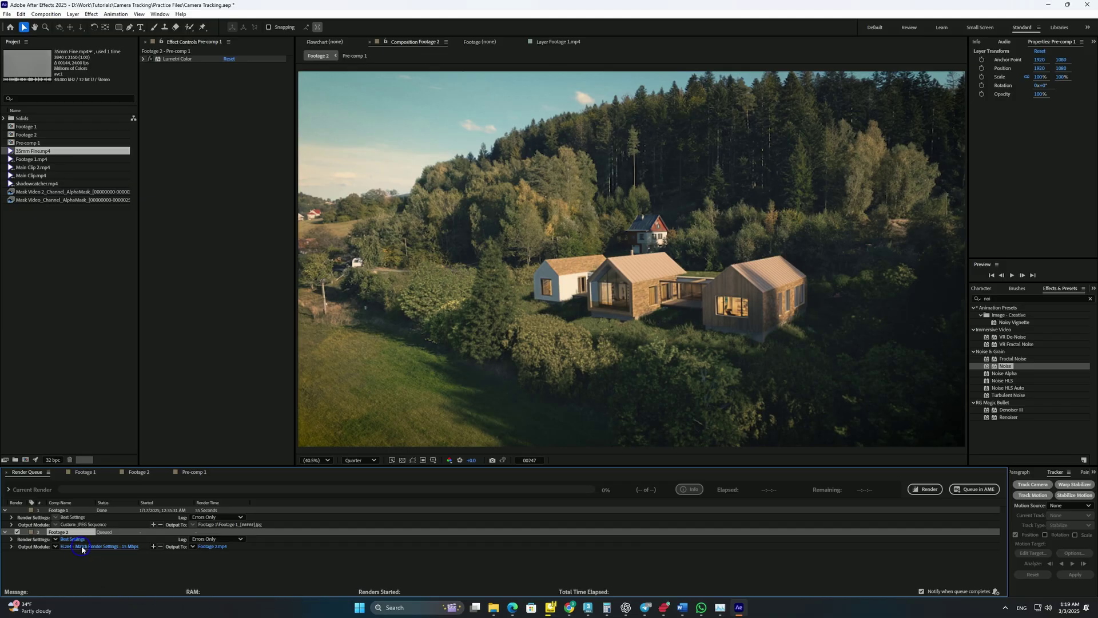
pyautogui.click(82, 548)
pyautogui.click(551, 163)
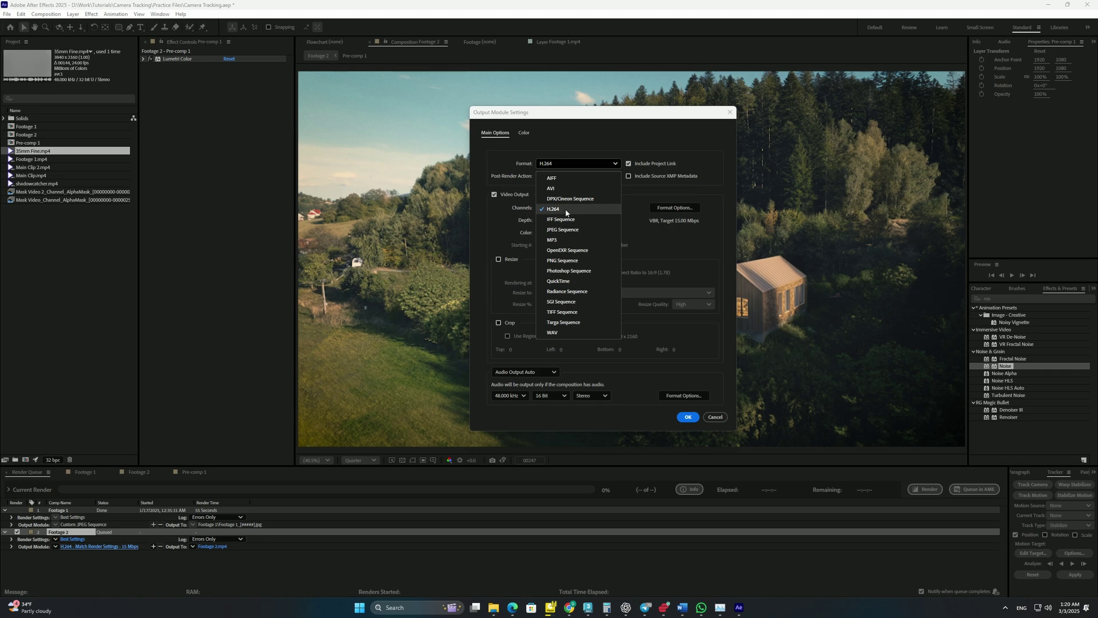
pyautogui.click(690, 239)
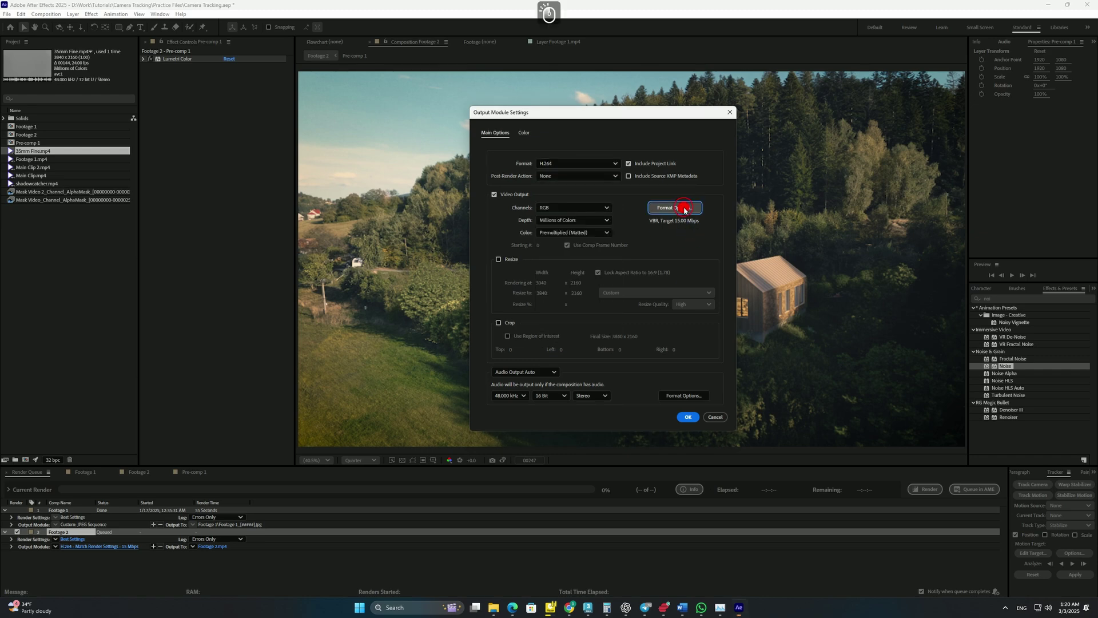
pyautogui.click(684, 210)
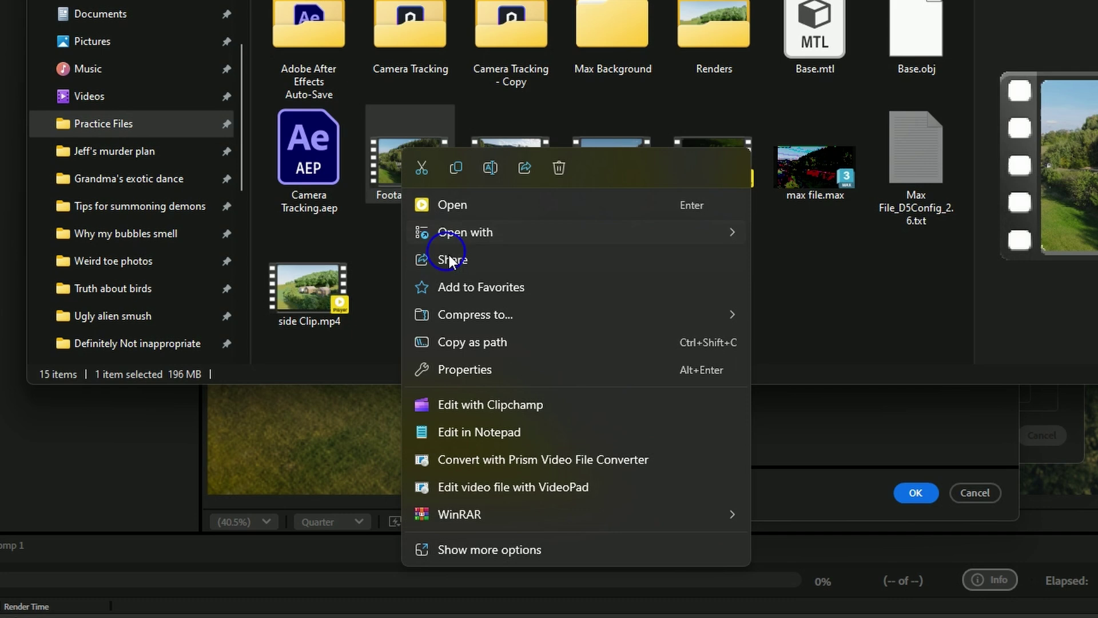
# Step: View the details of Footage 1.mp4 to check its bitrate, 3840×2160 resolution and 30 fps
pyautogui.click(461, 372)
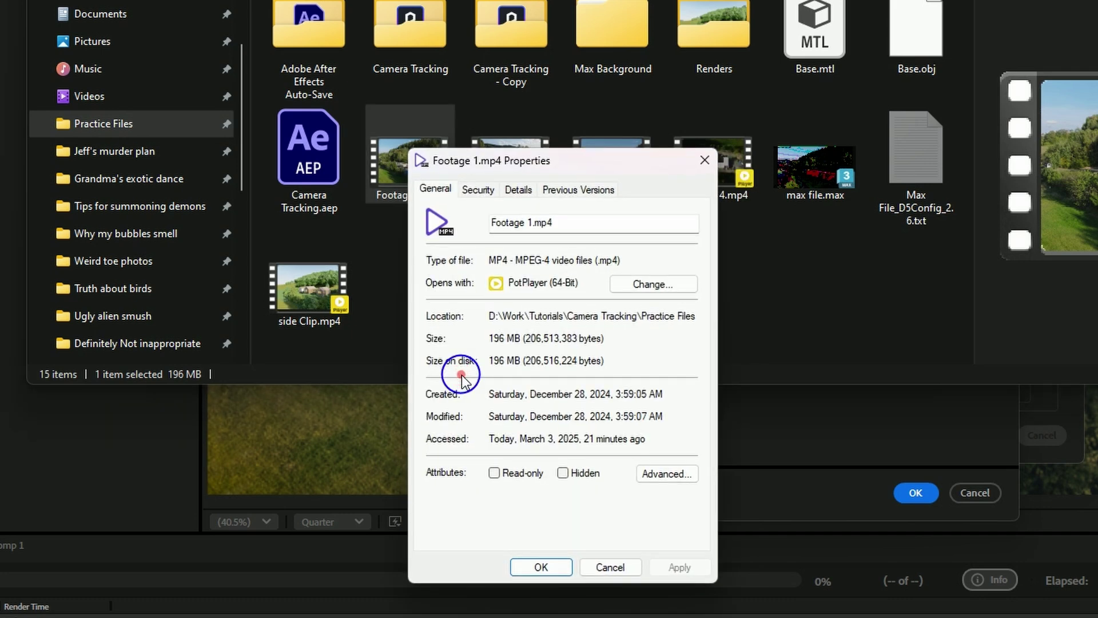
pyautogui.click(518, 189)
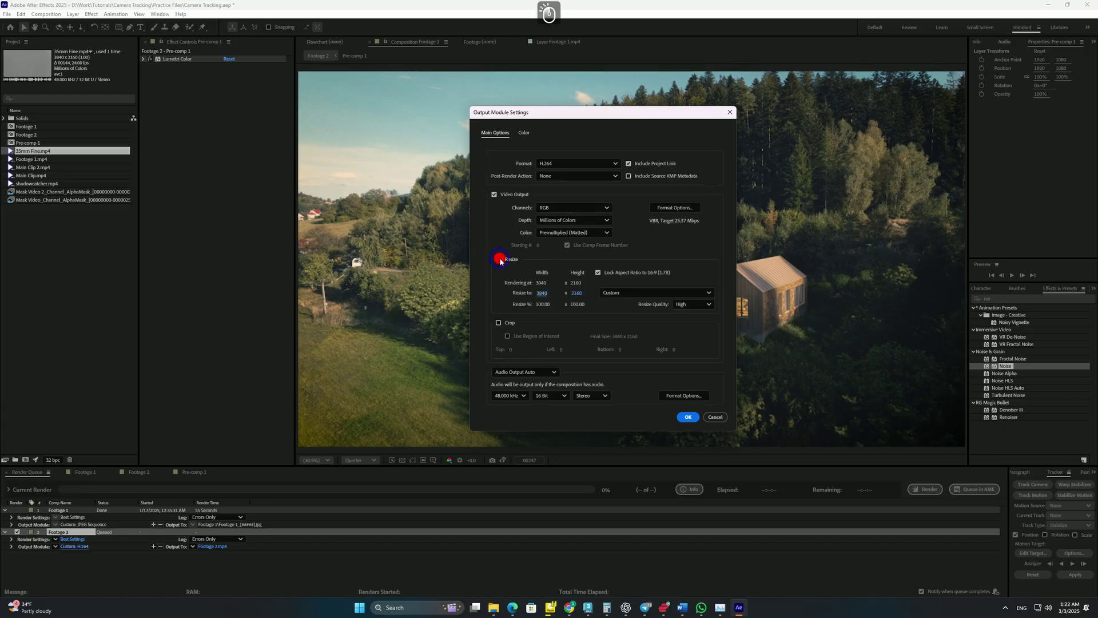
# Step: Check the resize presets, save the output as Footage 1 - final.mp4, and start rendering
pyautogui.click(621, 293)
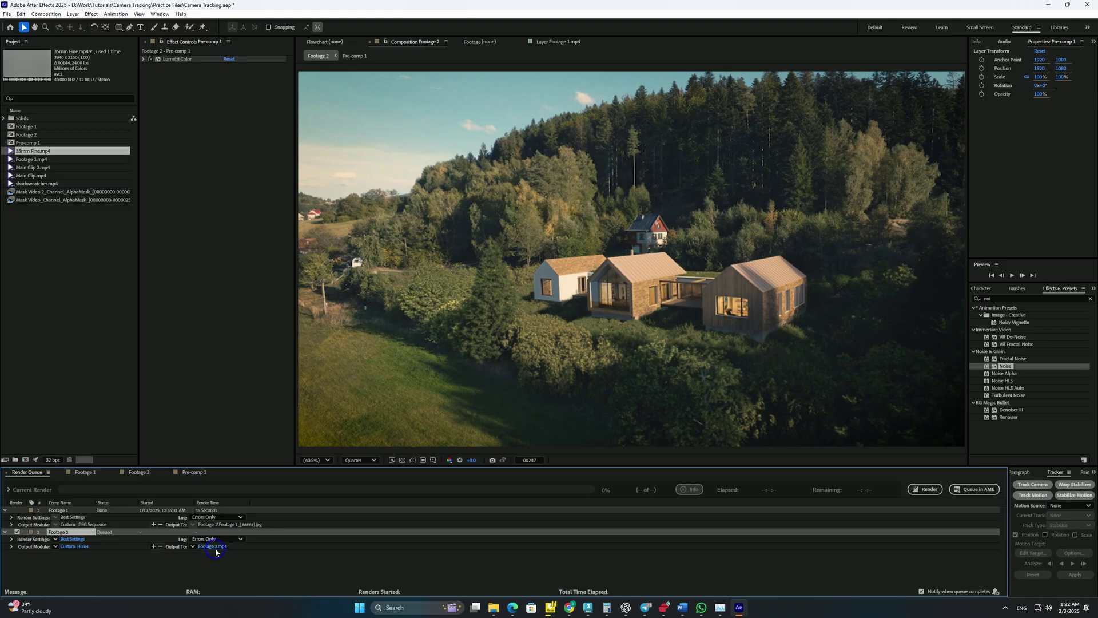
pyautogui.click(212, 547)
pyautogui.click(436, 336)
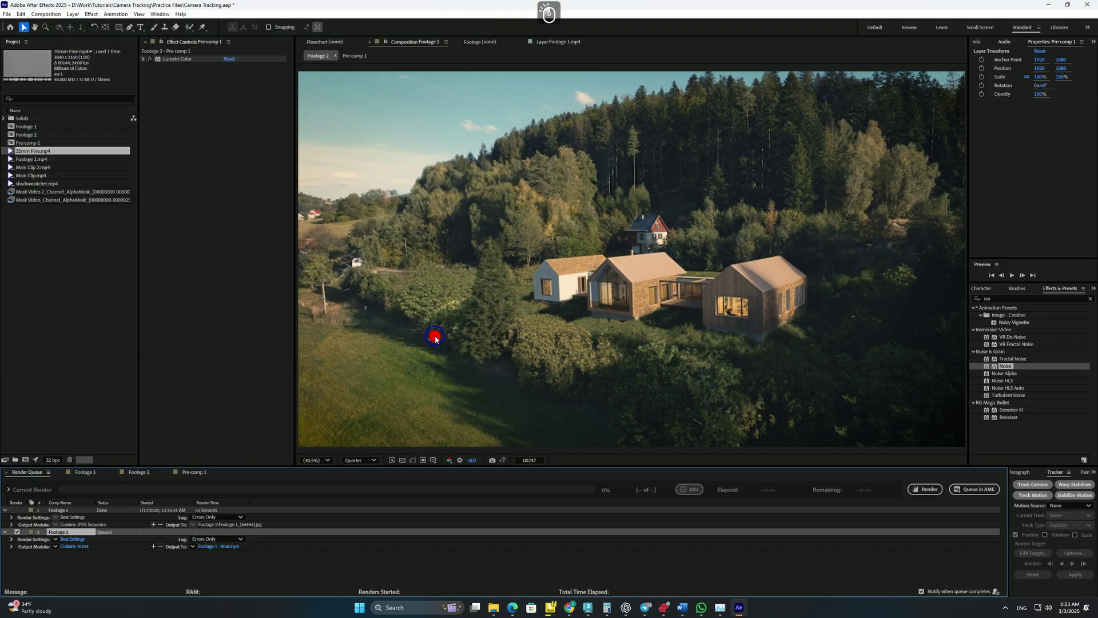
pyautogui.click(928, 492)
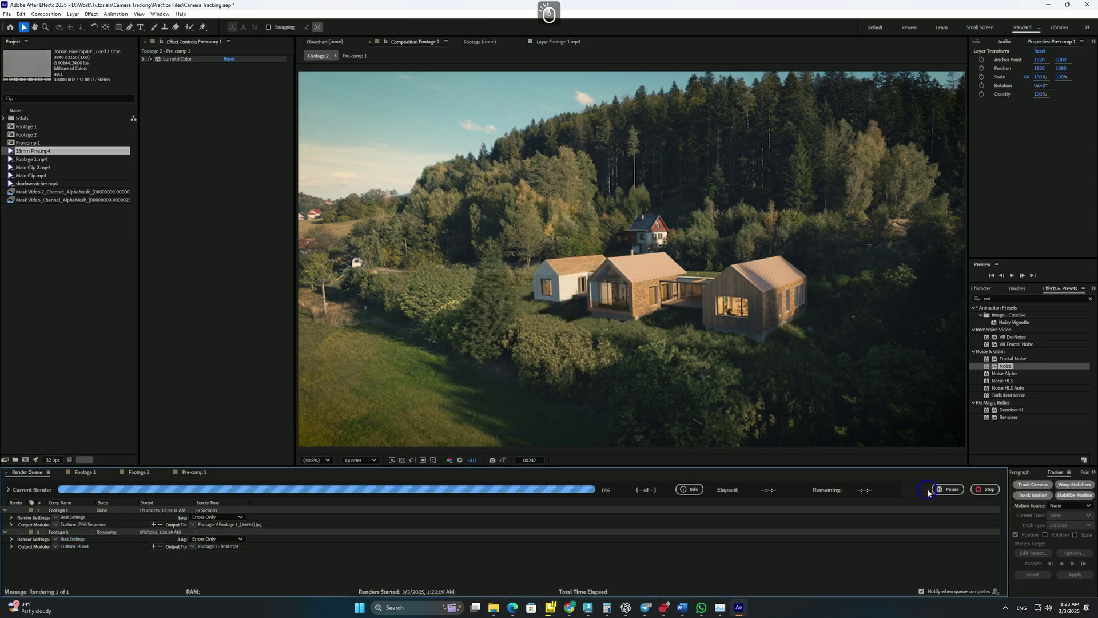